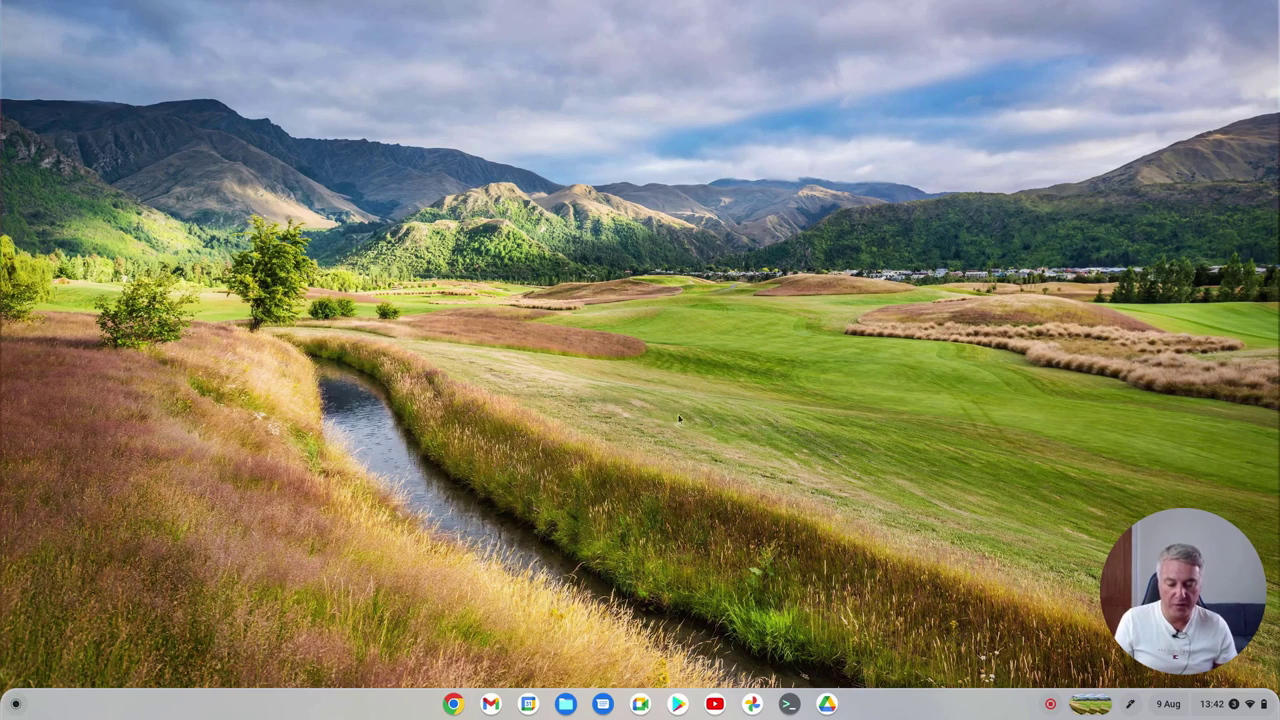
- Open pr-sample-contract (1).pdf from the Downloads folder in Files
{"action": "left_click", "coordinate": [565, 704]}
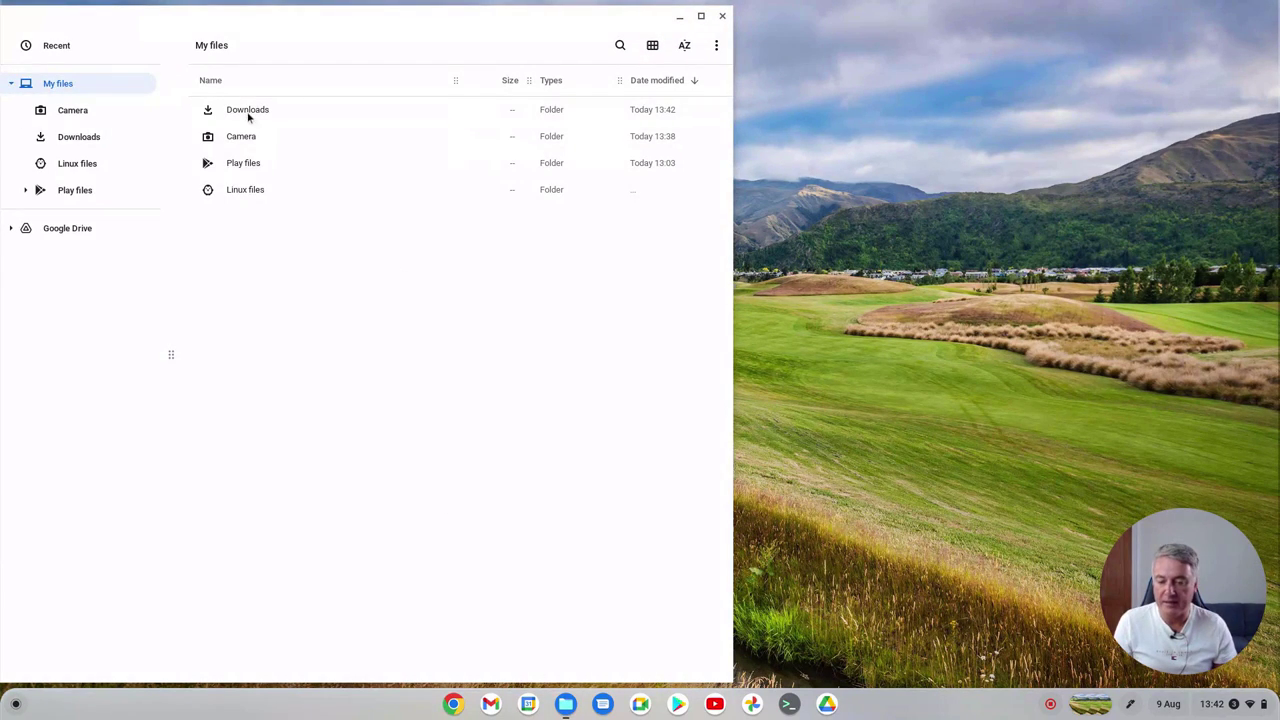
{"action": "double_click", "coordinate": [249, 114]}
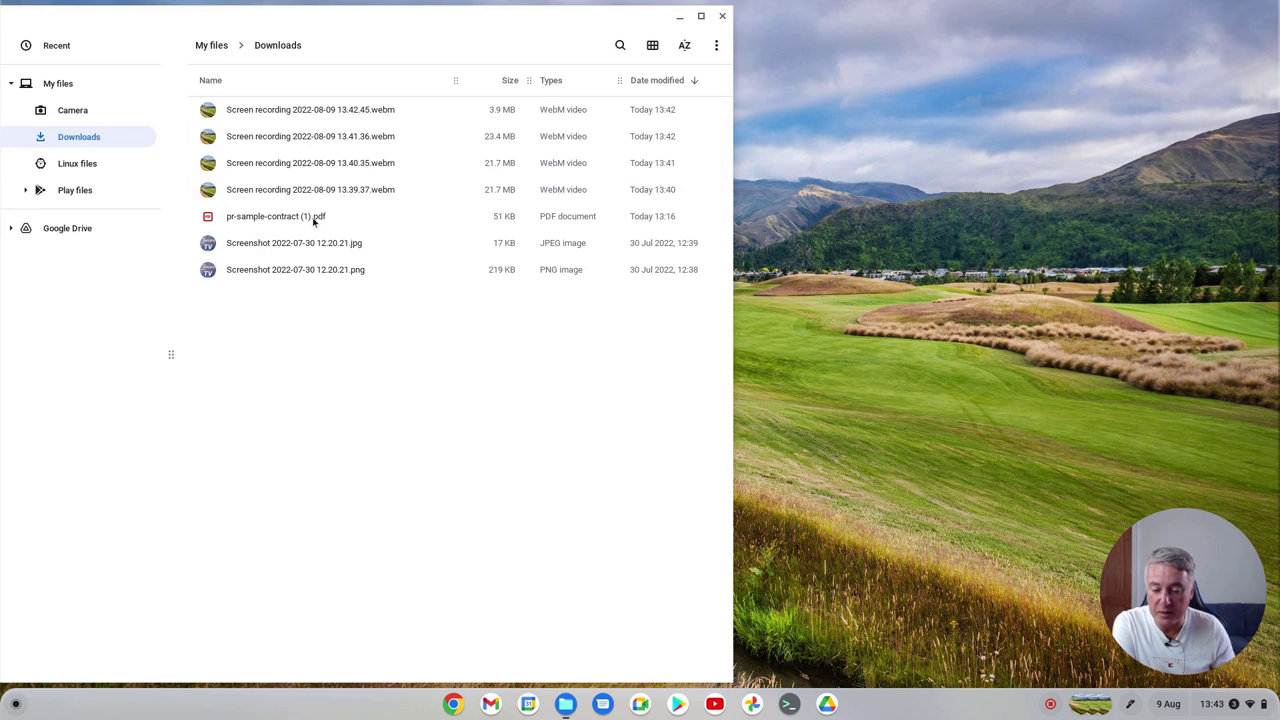
{"action": "double_click", "coordinate": [263, 218]}
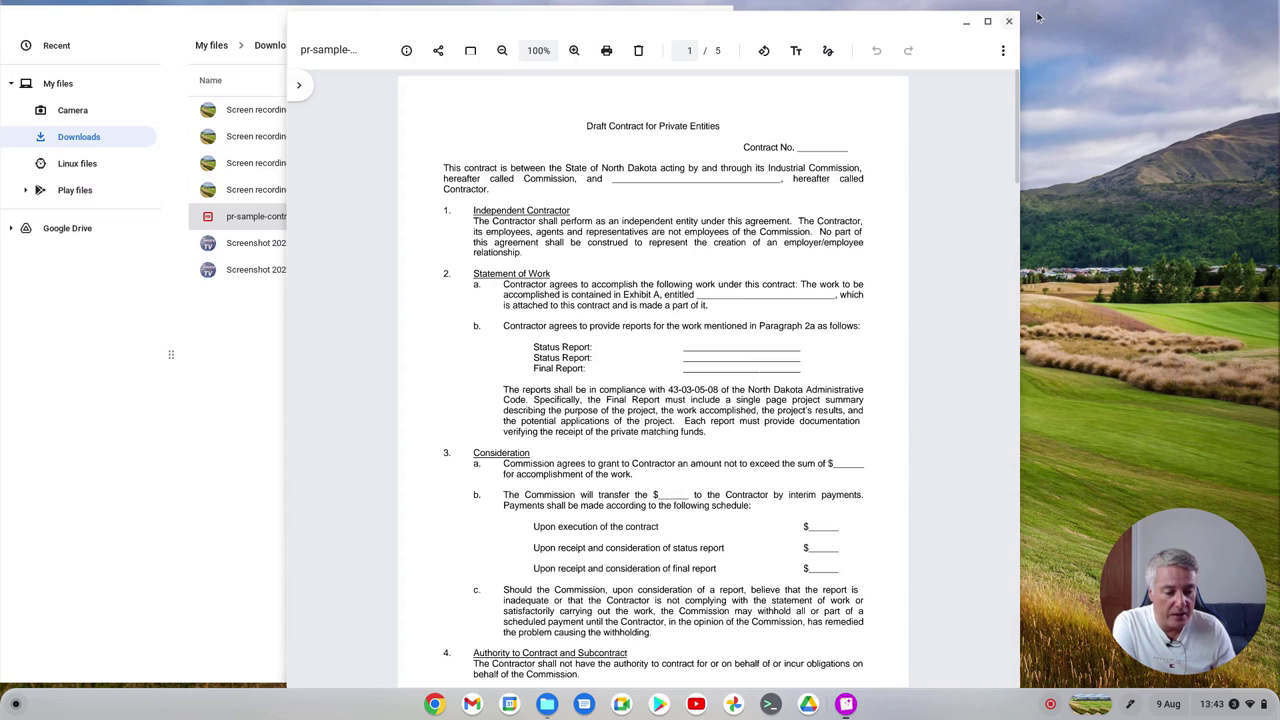
- Maximize the viewer and add a text annotation reading 'Dan' on page 1
{"action": "left_click", "coordinate": [987, 22]}
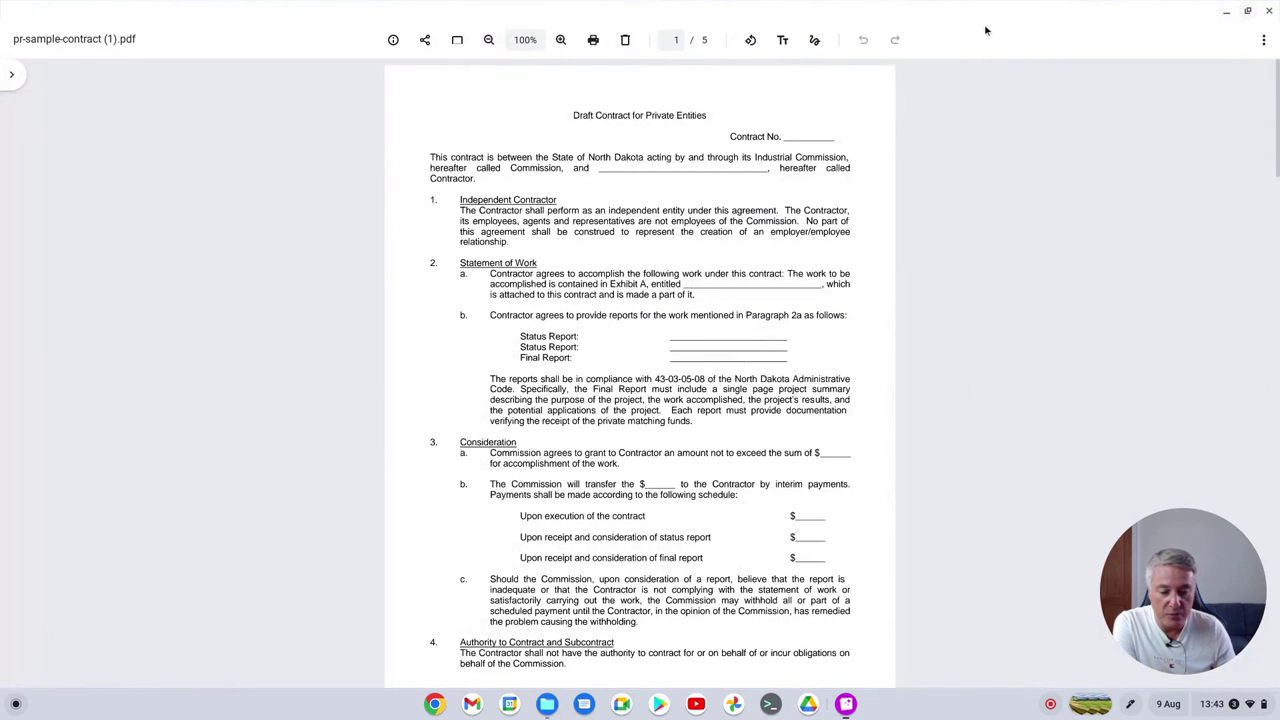
{"action": "left_click", "coordinate": [783, 41]}
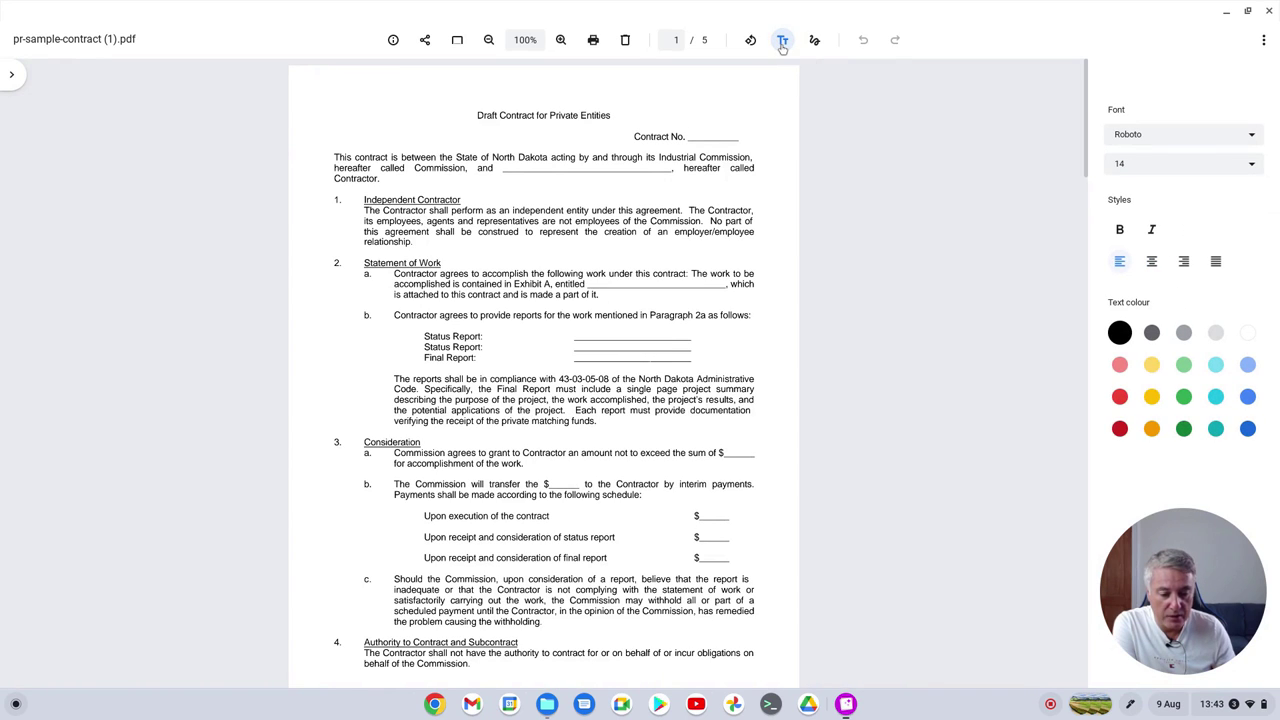
{"action": "left_click", "coordinate": [343, 132]}
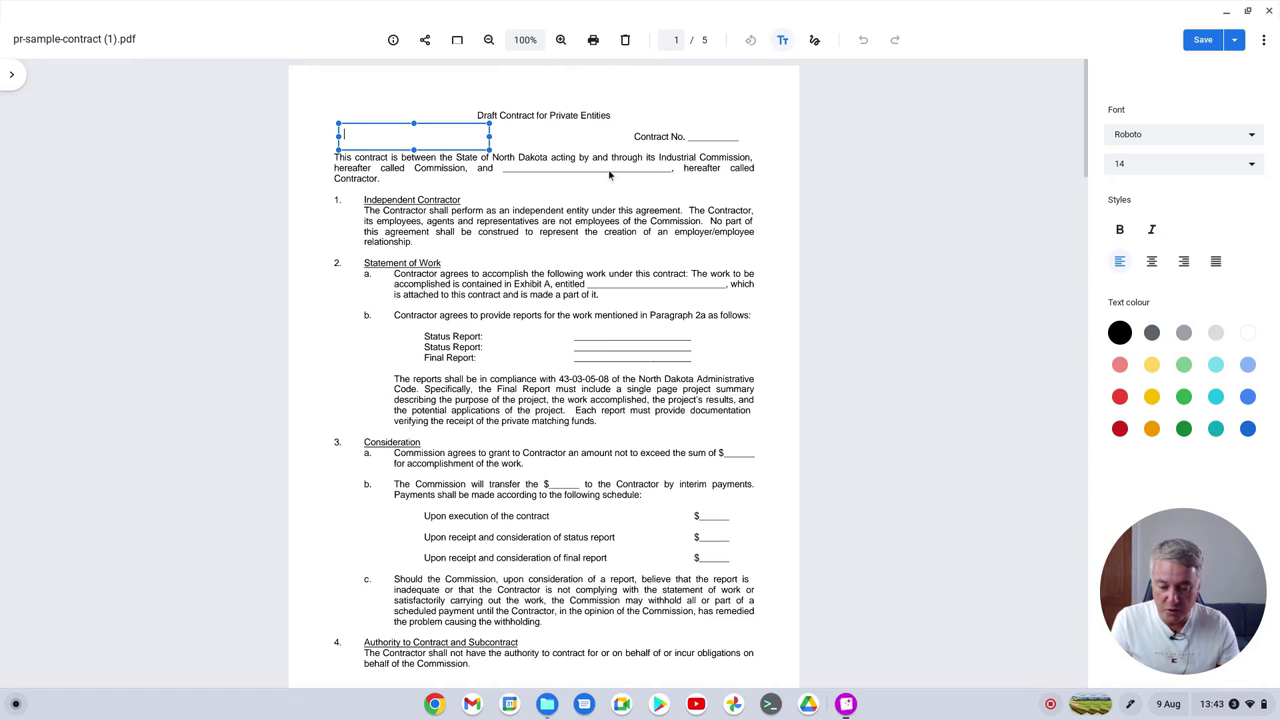
{"action": "type", "text": "Dan"}
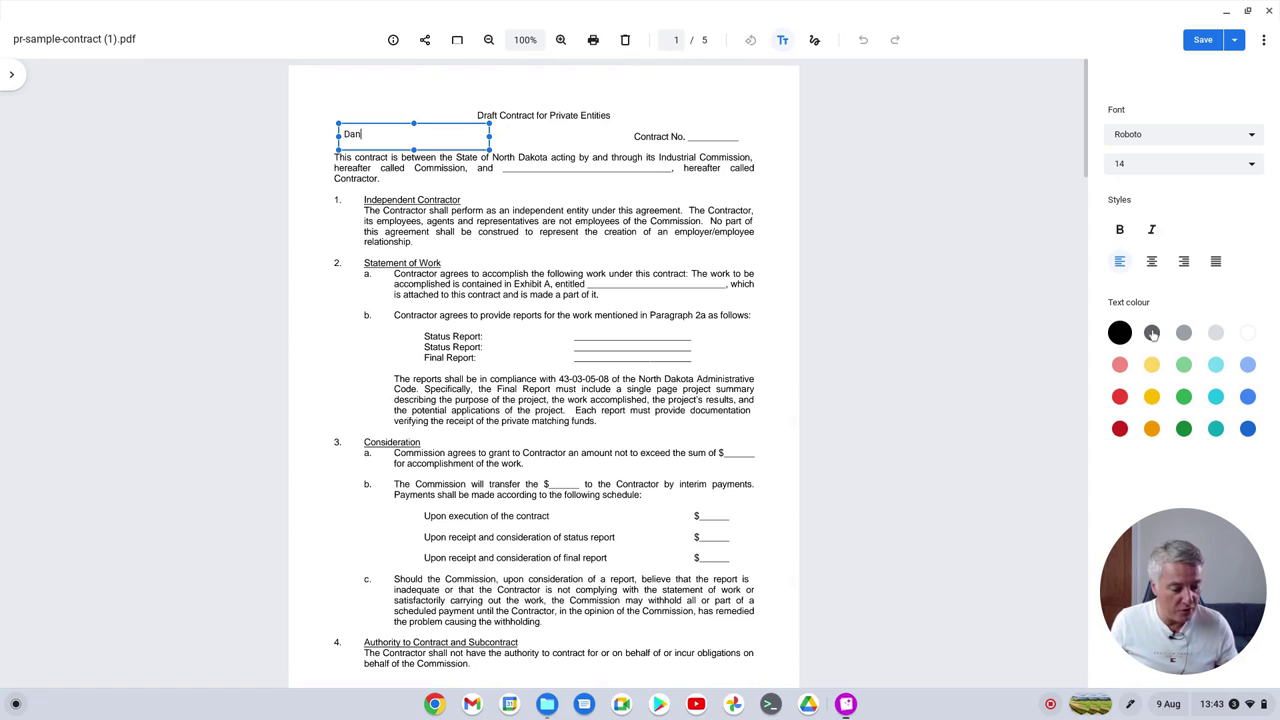
- Make 'Dan' green, size 48, Sans serif, centre-aligned, and move it top-right above Contract No
{"action": "left_click", "coordinate": [1121, 397]}
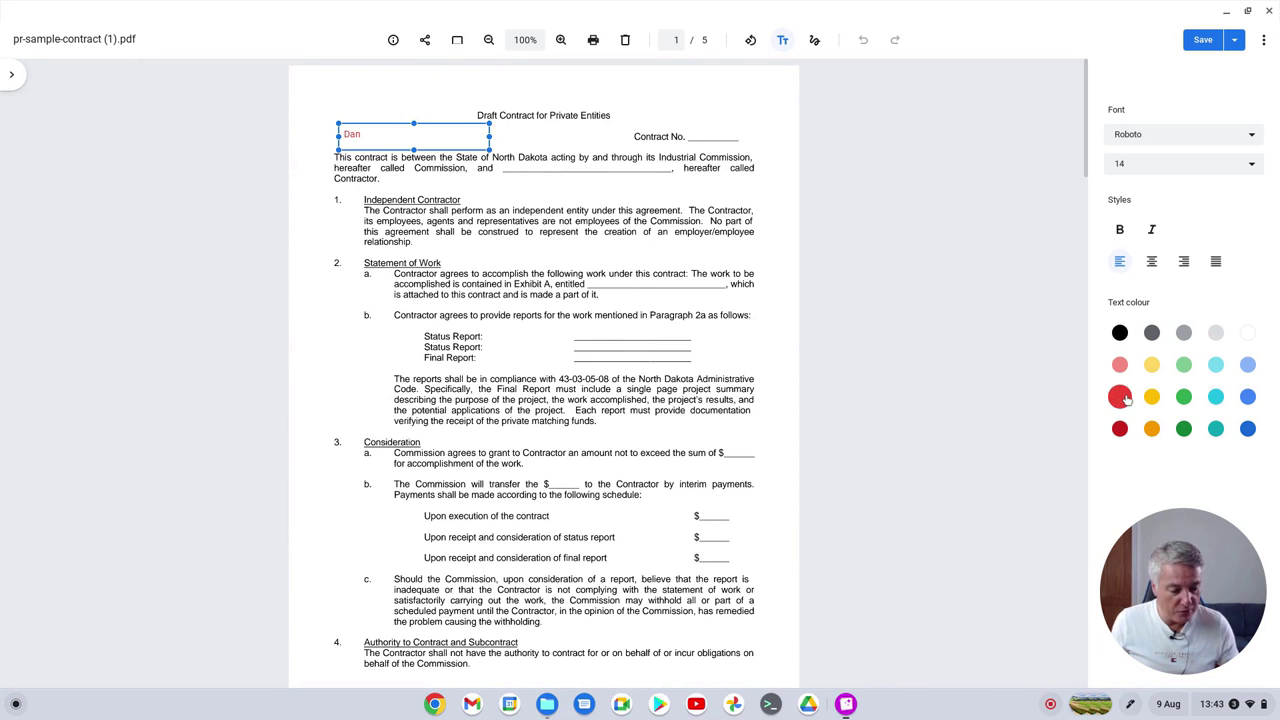
{"action": "left_click", "coordinate": [1183, 402]}
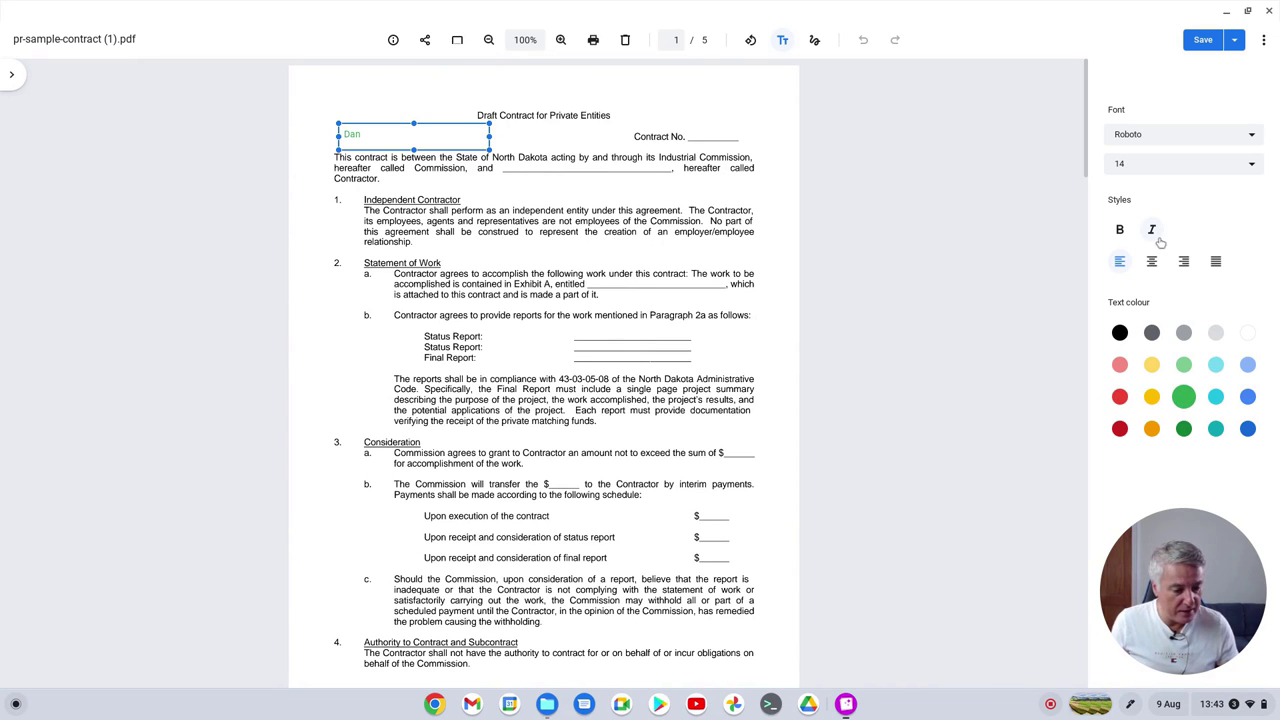
{"action": "left_click", "coordinate": [1185, 165]}
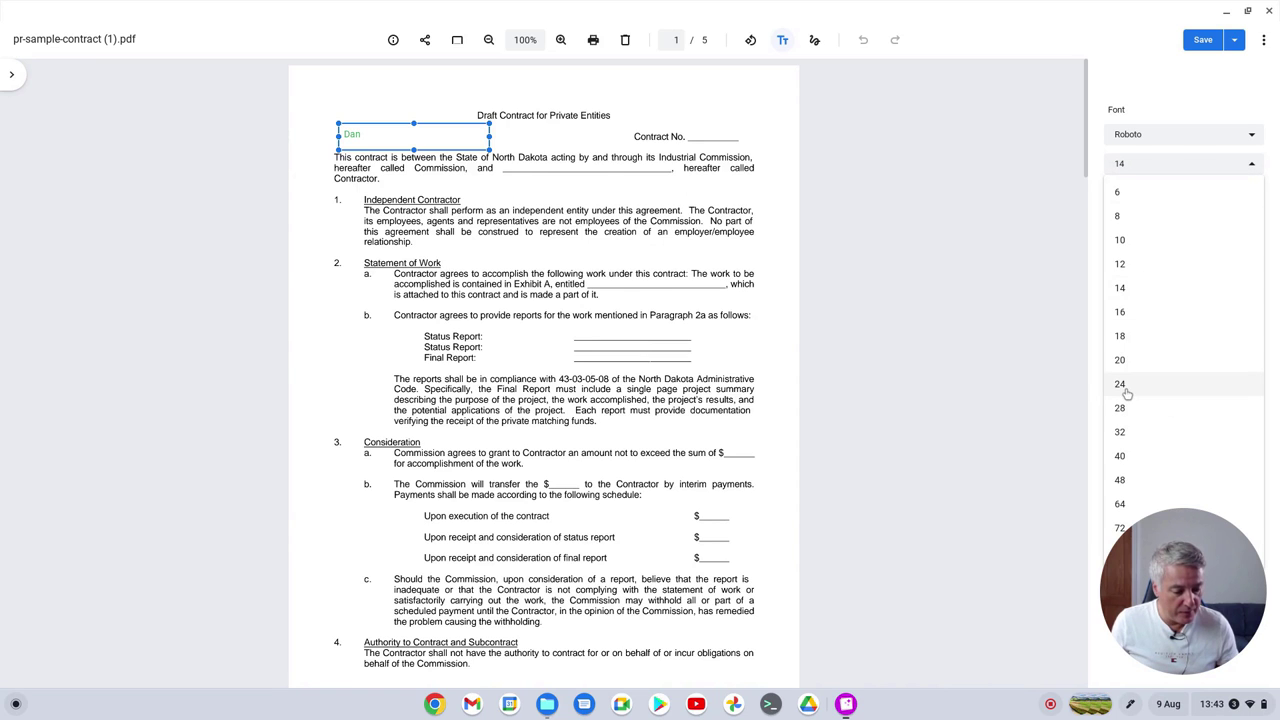
{"action": "left_click", "coordinate": [1121, 480]}
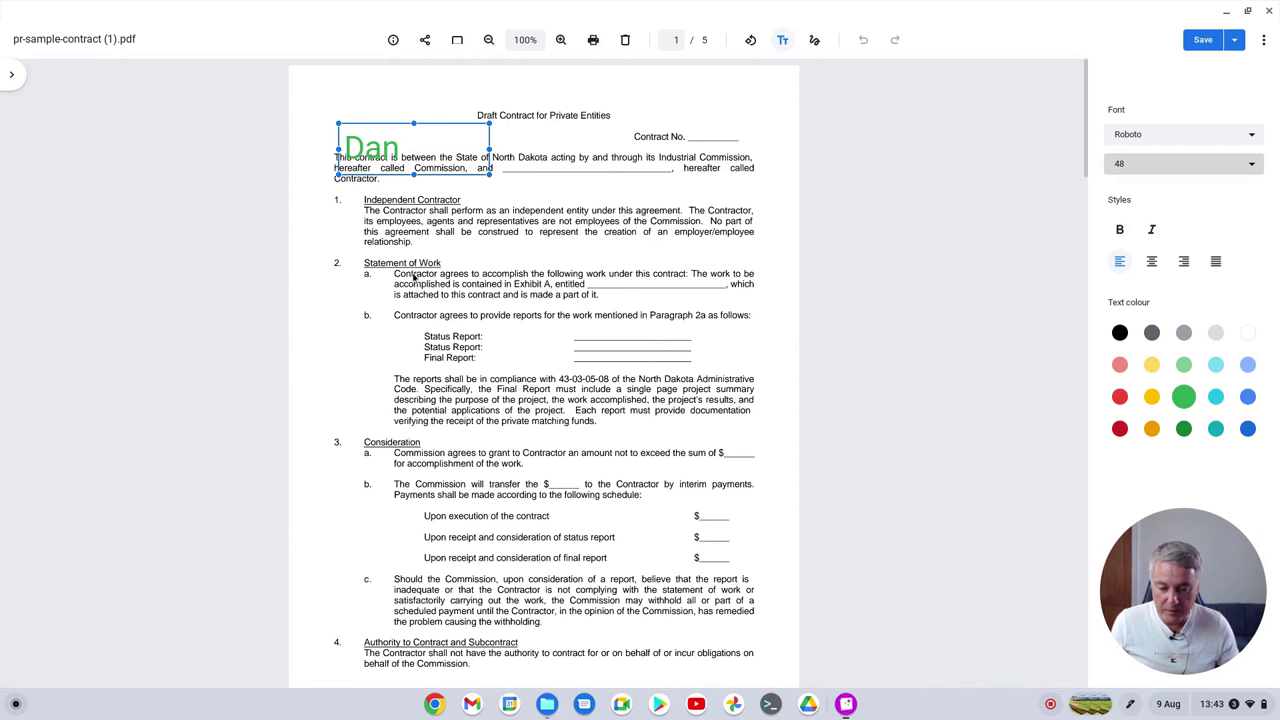
{"action": "left_click_drag", "start_coordinate": [430, 128], "coordinate": [553, 95]}
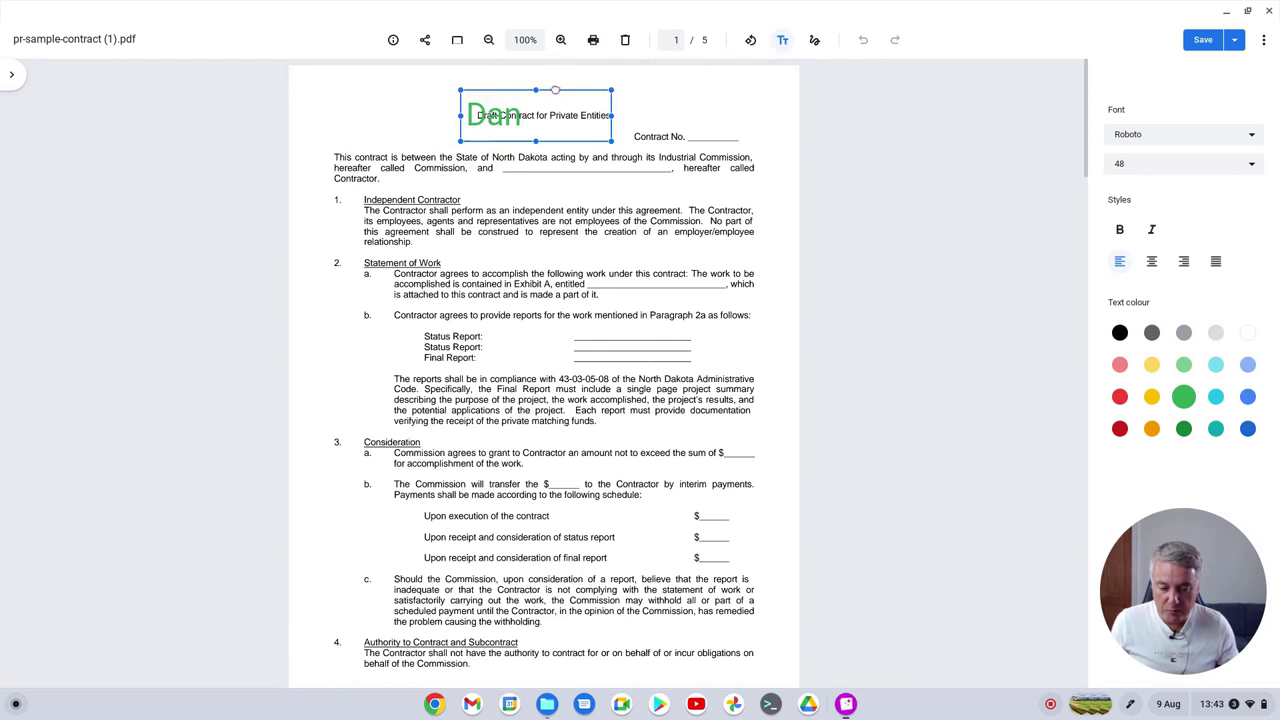
{"action": "left_click_drag", "start_coordinate": [469, 104], "coordinate": [657, 91]}
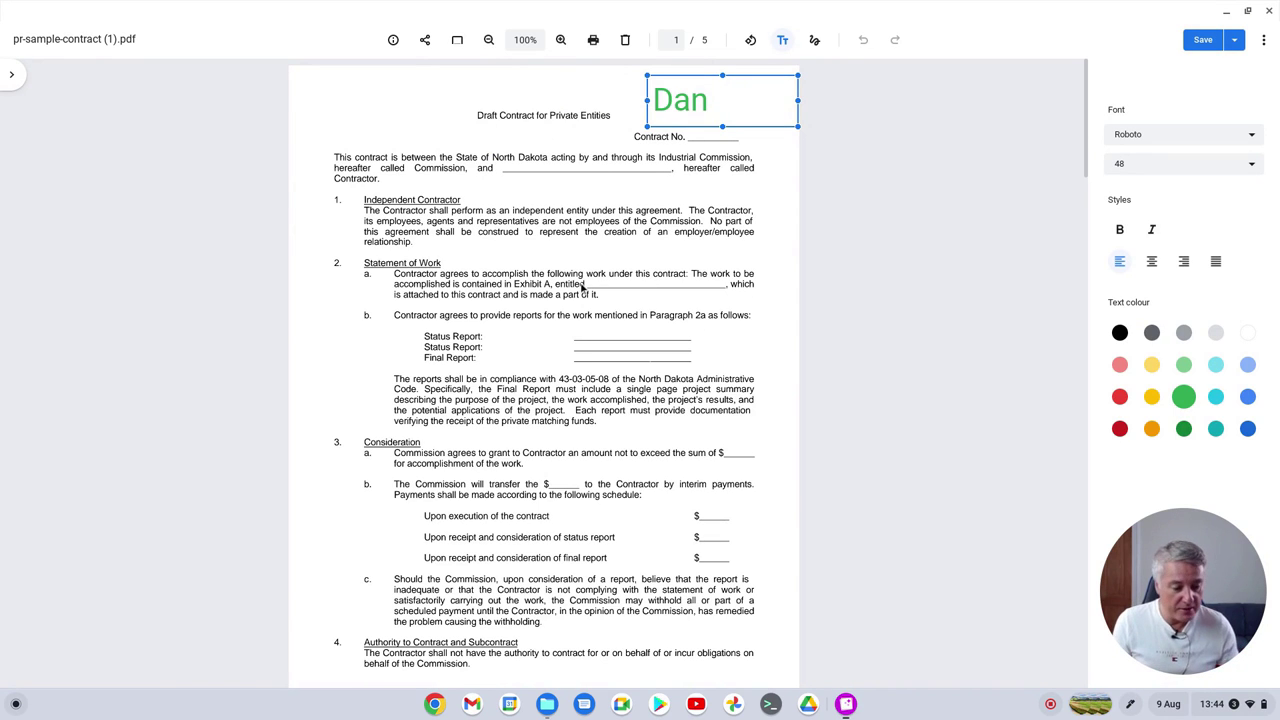
{"action": "left_click", "coordinate": [1199, 148]}
{"action": "left_click", "coordinate": [1138, 210]}
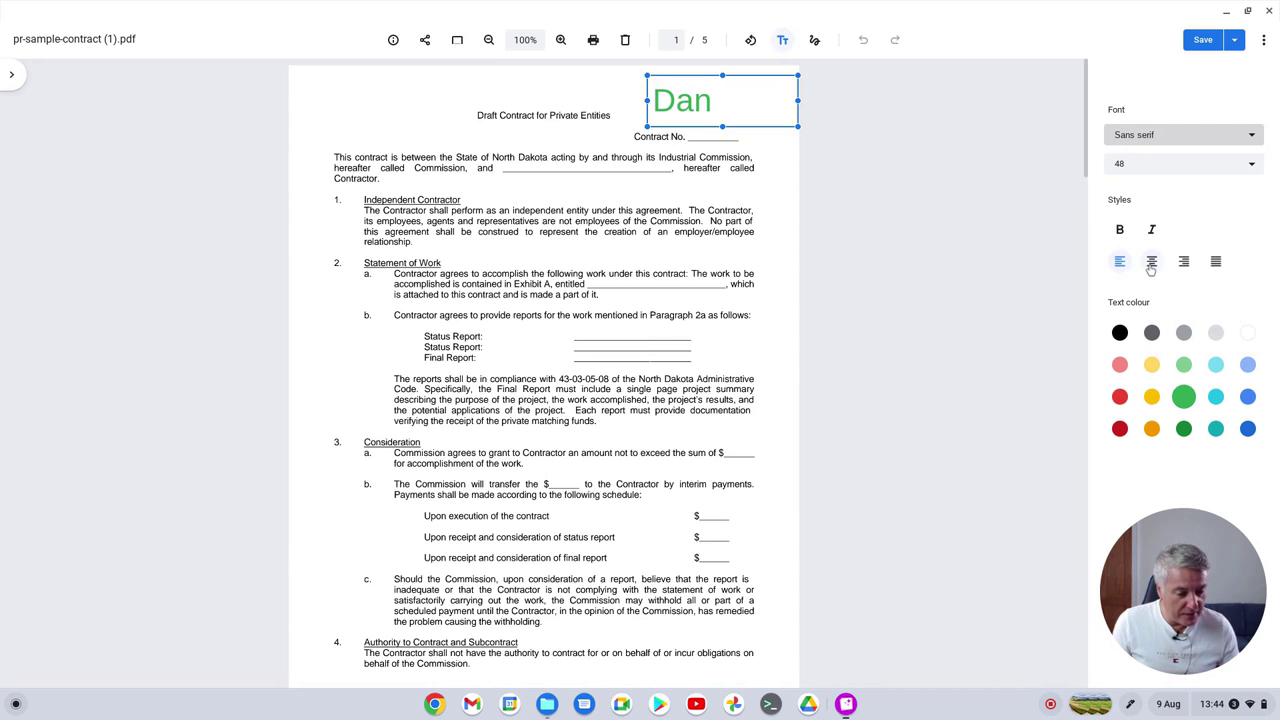
{"action": "left_click", "coordinate": [1151, 264]}
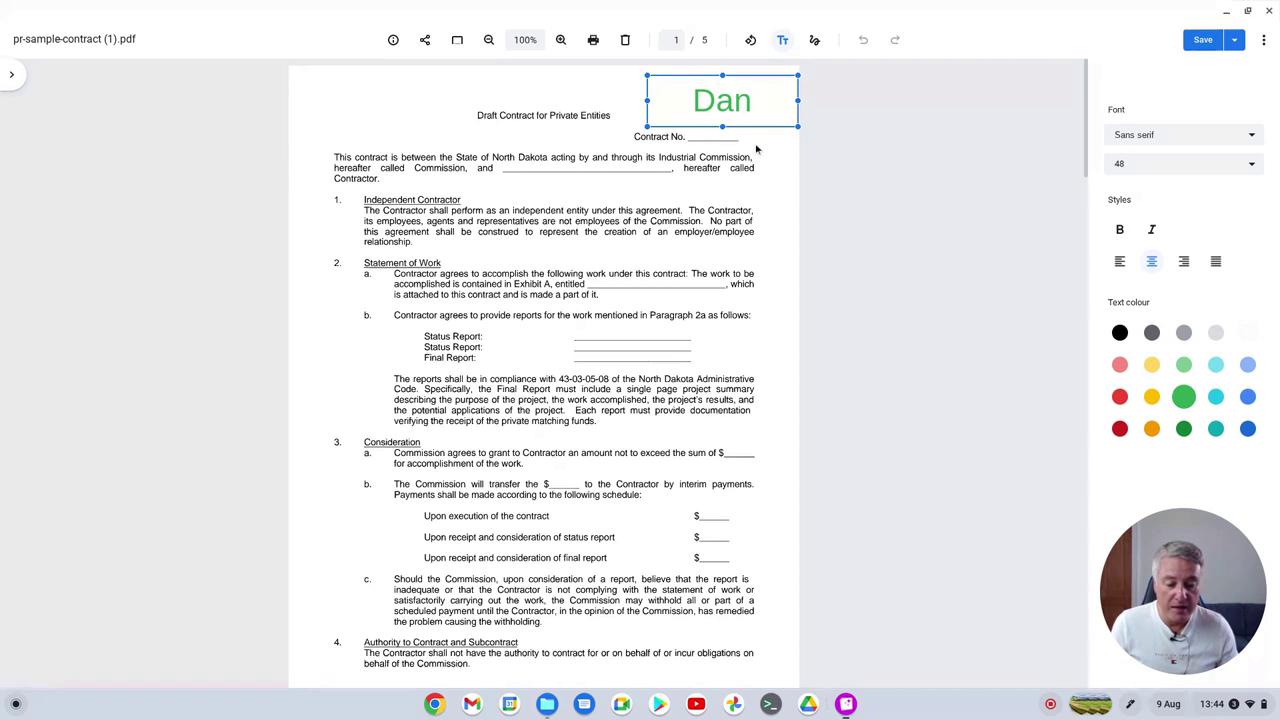
- Highlight in red 'the work accomplished, the', 'the work, the Commission', and clause 5 through 'identified in Paragraph 2,'
{"action": "left_click", "coordinate": [816, 42]}
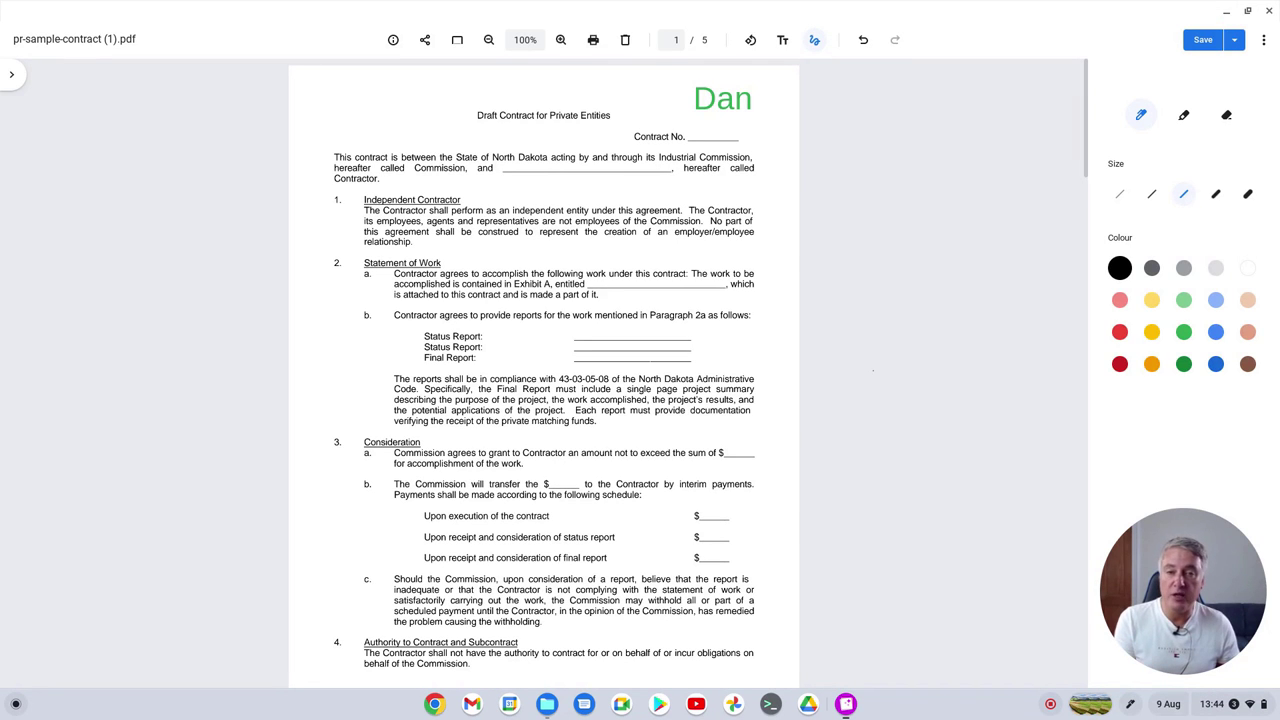
{"action": "scroll", "coordinate": [873, 370], "scroll_direction": "down", "scroll_amount": 1}
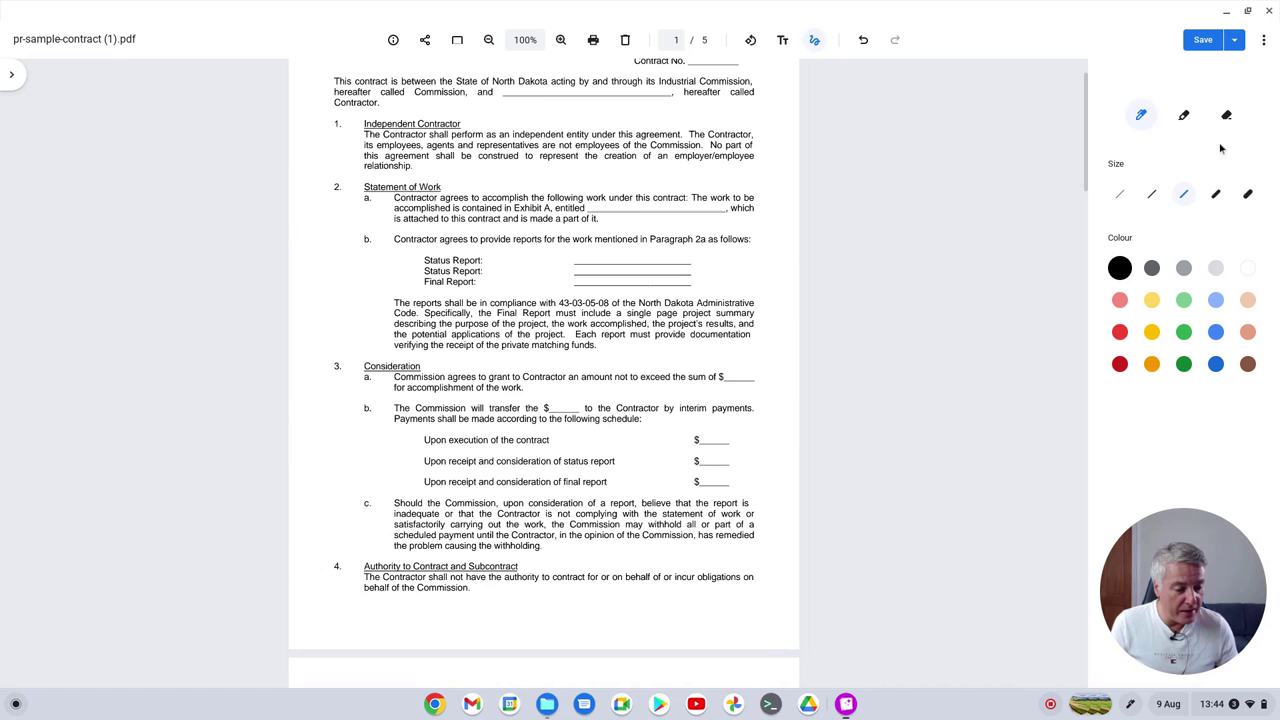
{"action": "left_click", "coordinate": [1183, 120]}
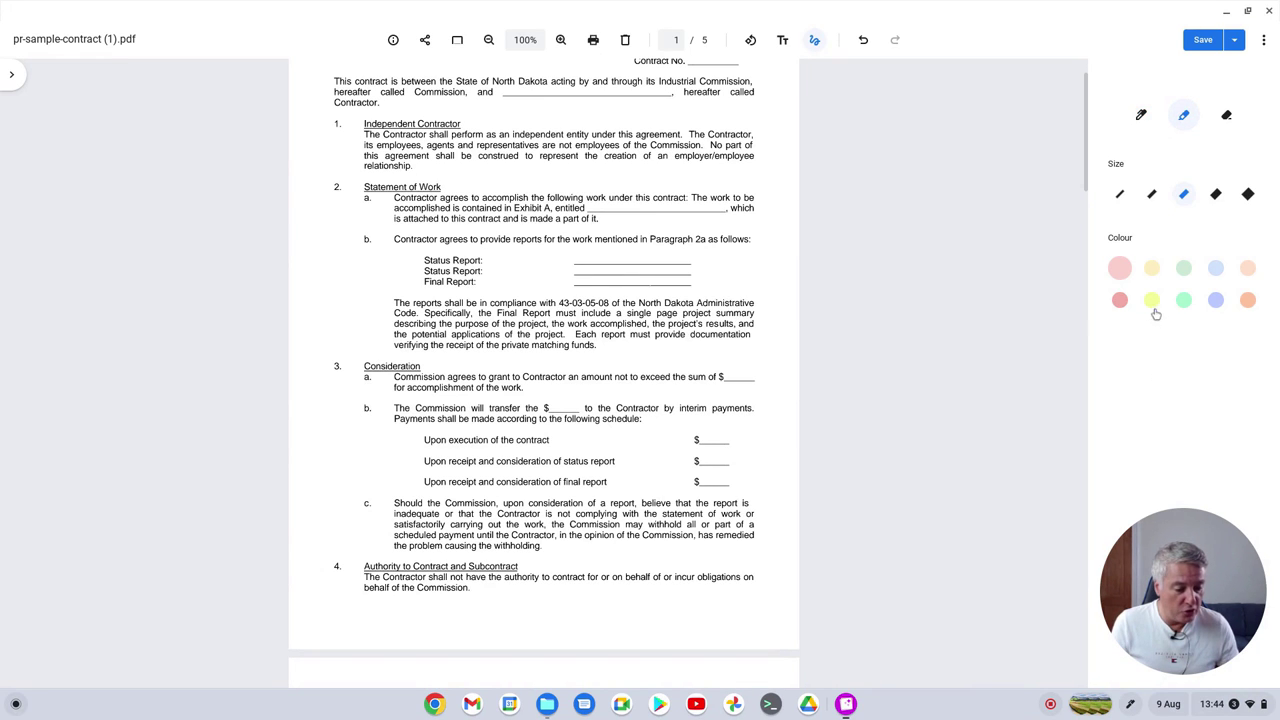
{"action": "left_click", "coordinate": [1124, 306]}
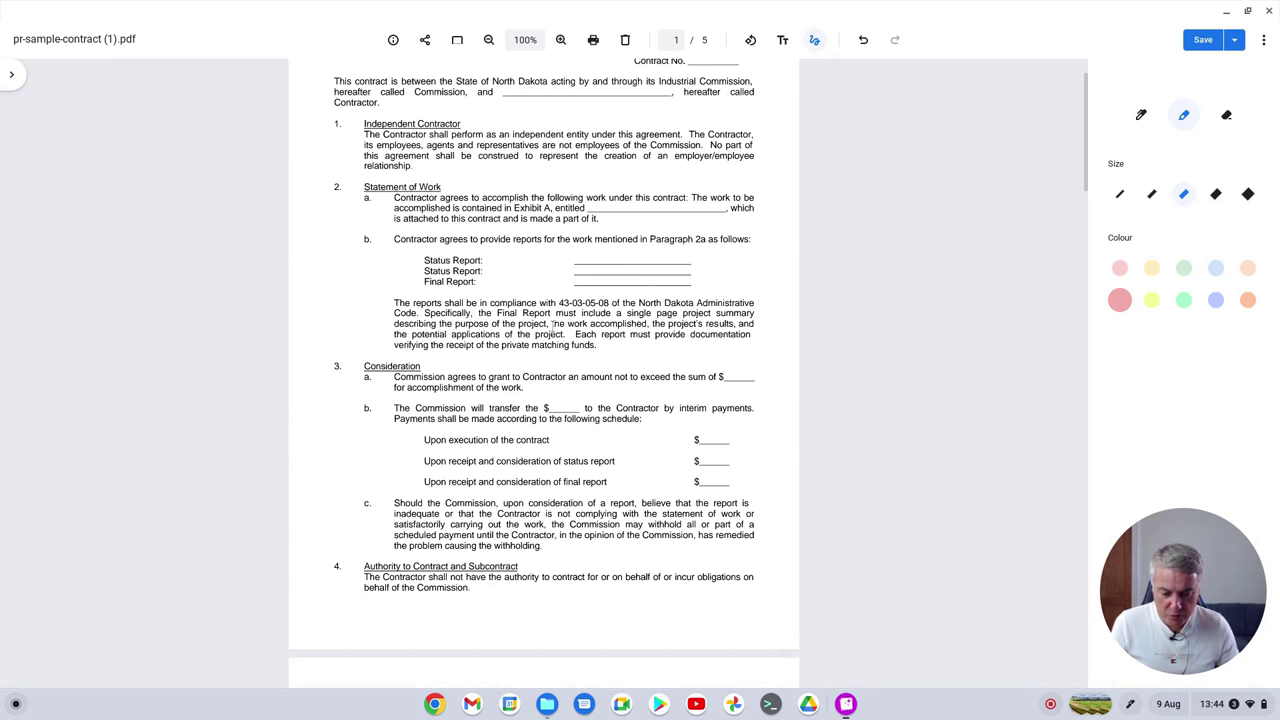
{"action": "left_click_drag", "start_coordinate": [548, 324], "coordinate": [667, 328]}
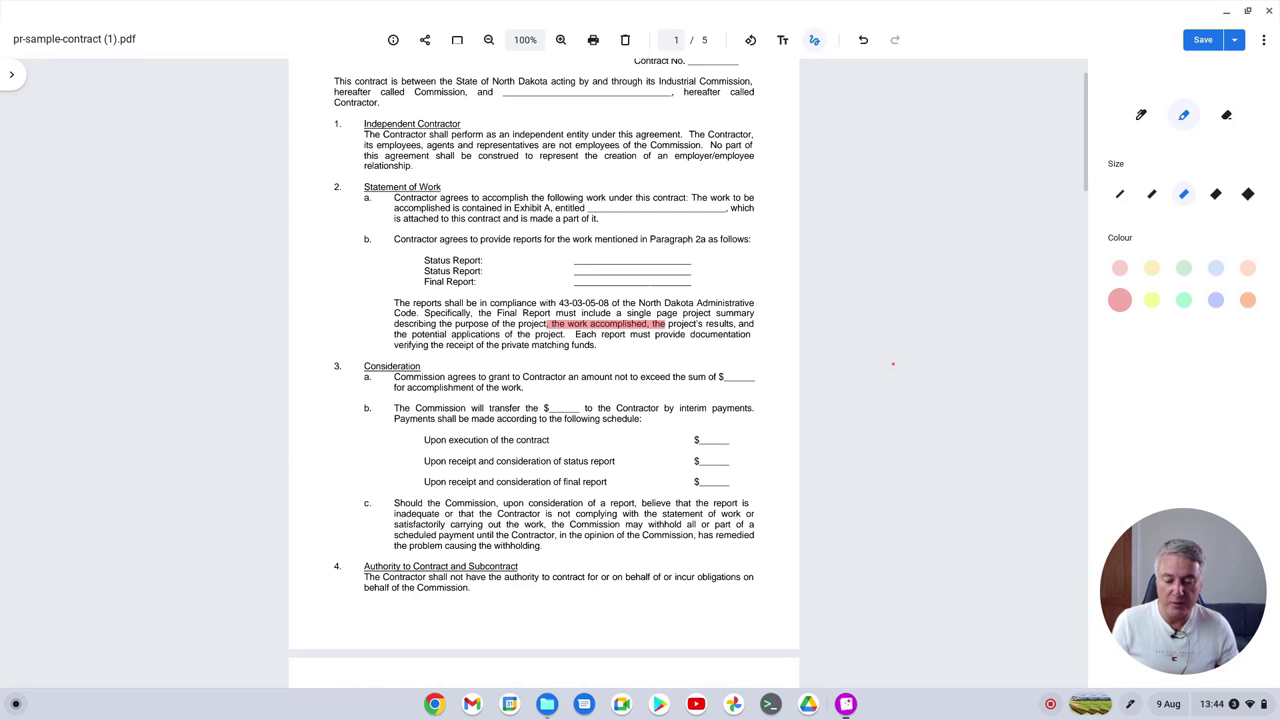
{"action": "scroll", "coordinate": [893, 364], "scroll_direction": "down", "scroll_amount": 3}
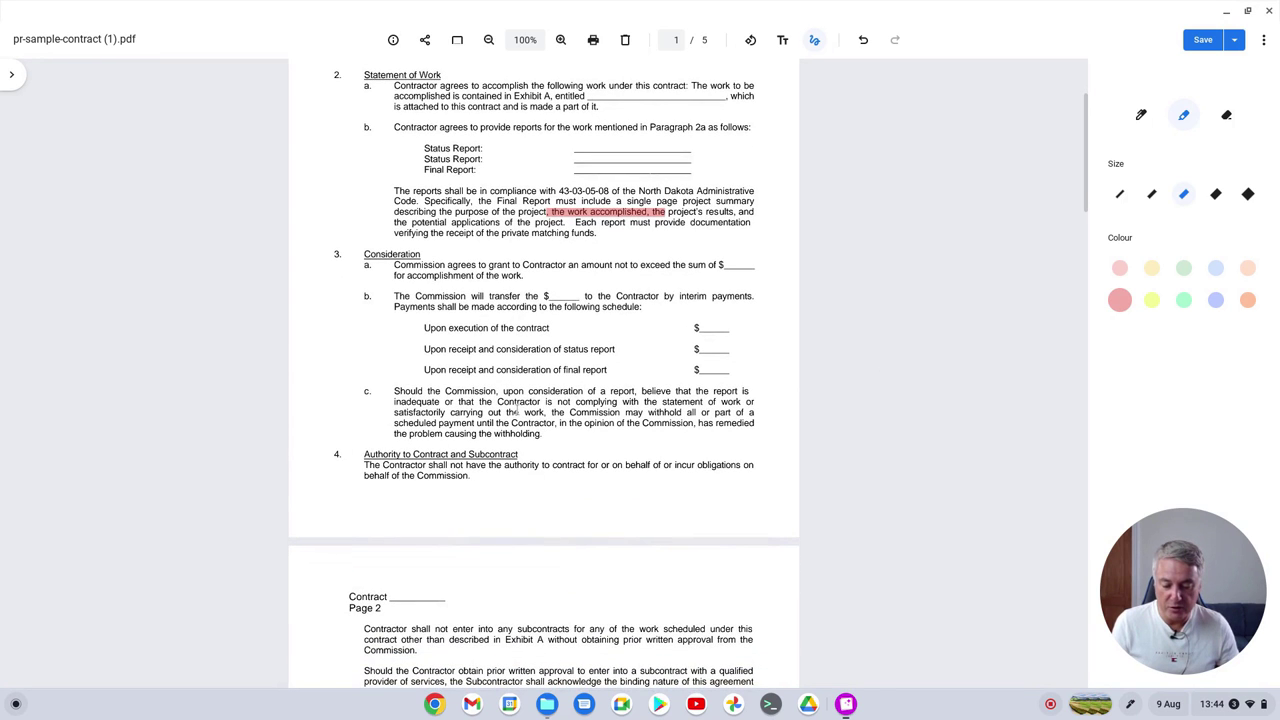
{"action": "left_click_drag", "start_coordinate": [505, 413], "coordinate": [620, 414]}
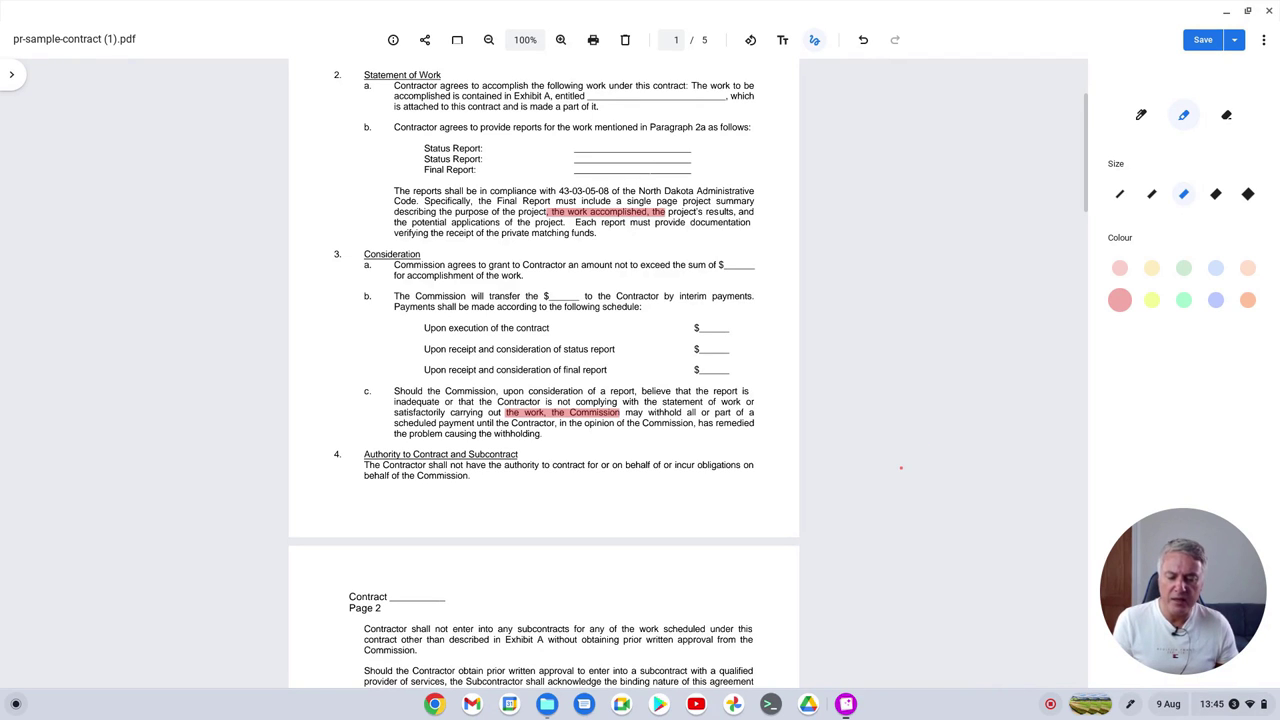
{"action": "scroll", "coordinate": [900, 467], "scroll_direction": "down", "scroll_amount": 3}
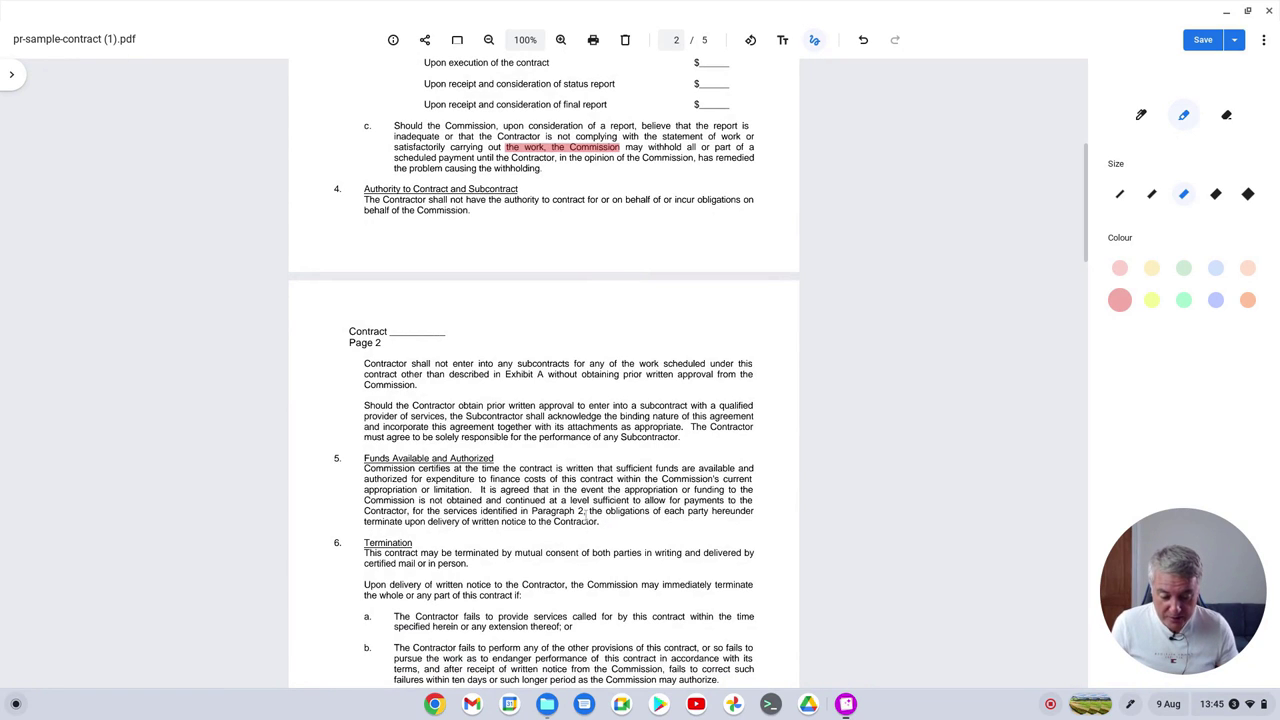
{"action": "mouse_move", "coordinate": [586, 512]}
{"action": "left_mouse_down"}
{"action": "mouse_move", "coordinate": [476, 511]}
{"action": "mouse_move", "coordinate": [436, 490]}
{"action": "left_mouse_up"}
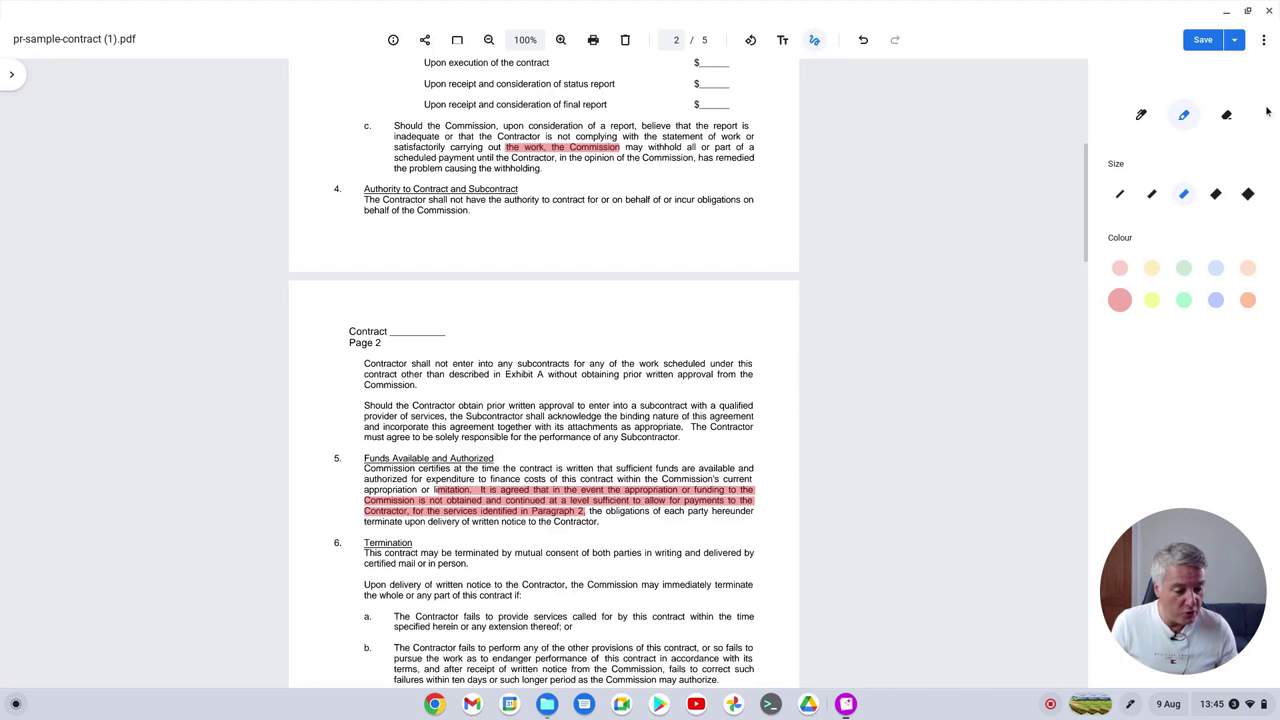
- Erase the red highlight from clause 5
{"action": "left_click", "coordinate": [1230, 116]}
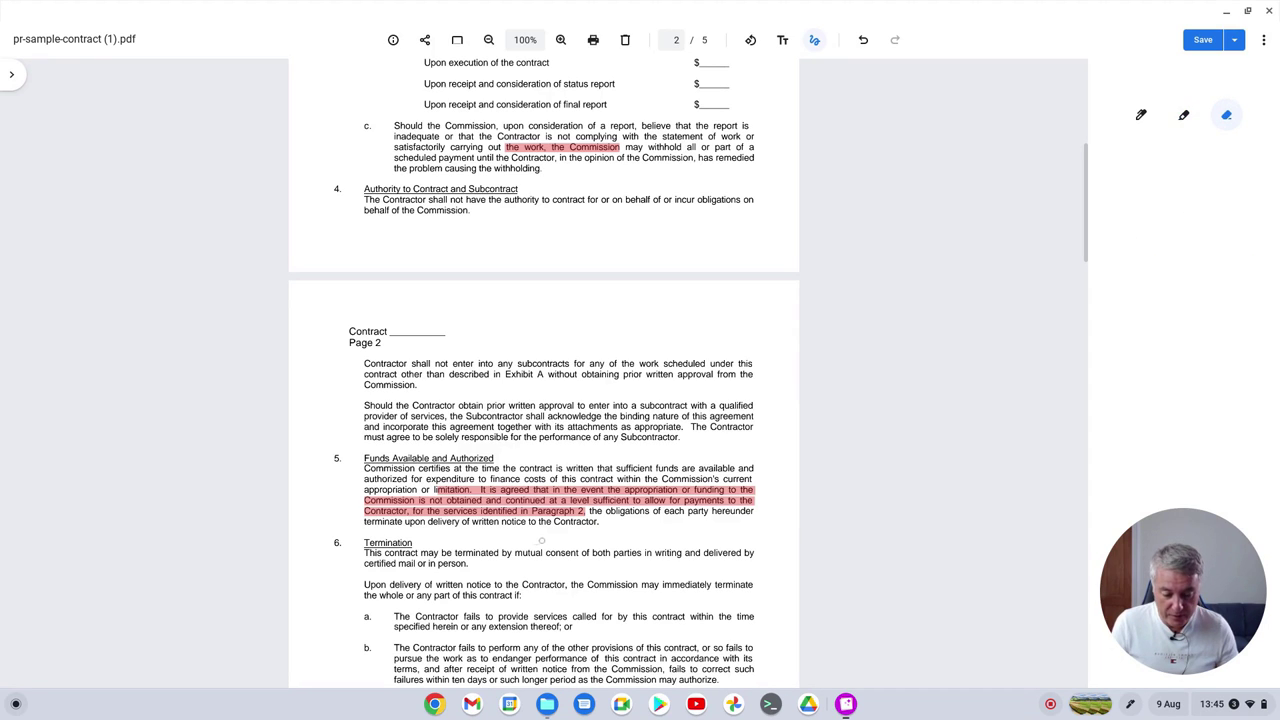
{"action": "left_click", "coordinate": [548, 502]}
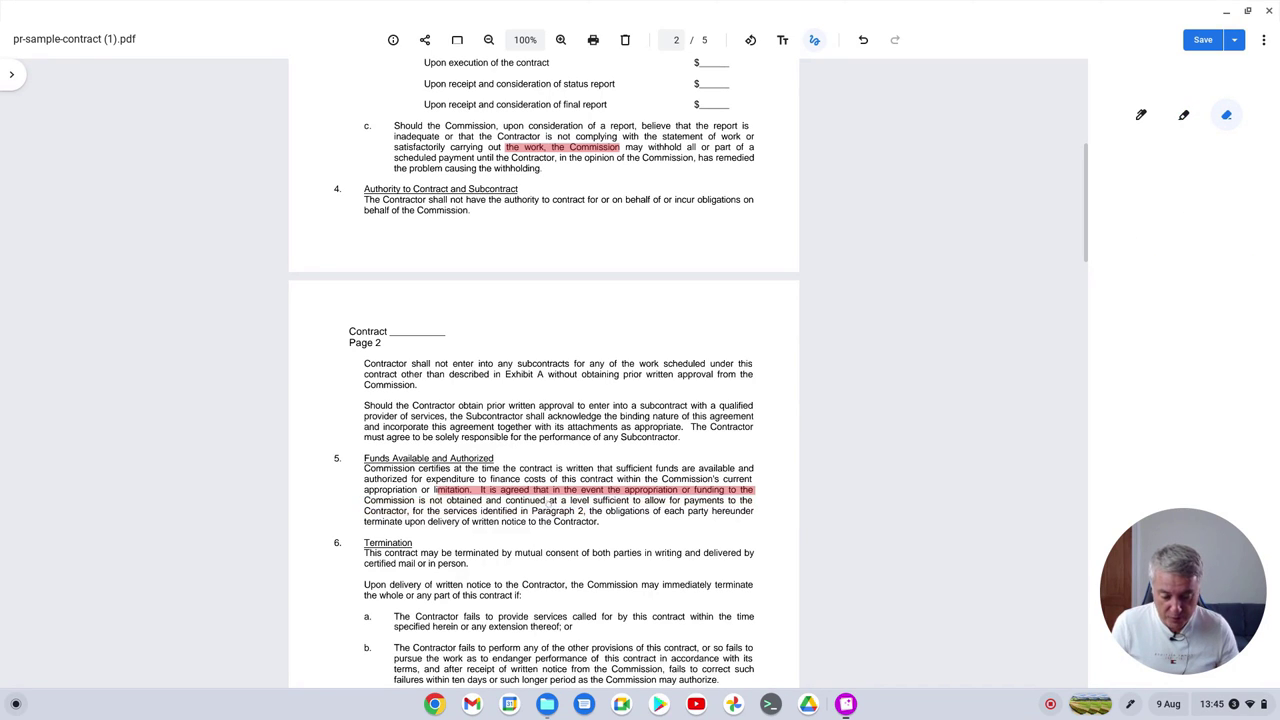
{"action": "left_click", "coordinate": [522, 491]}
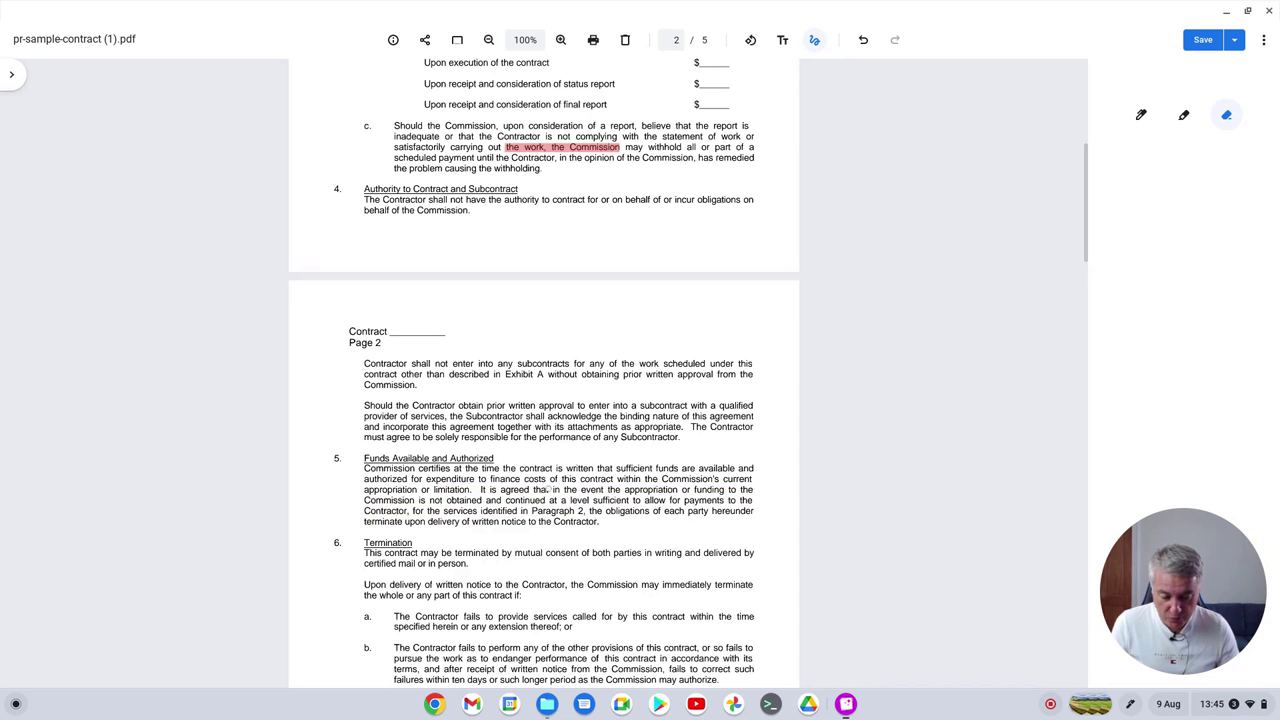
- Sign DAN by hand in black pen on page 4's notice lines and underline it
{"action": "left_click", "coordinate": [1184, 117]}
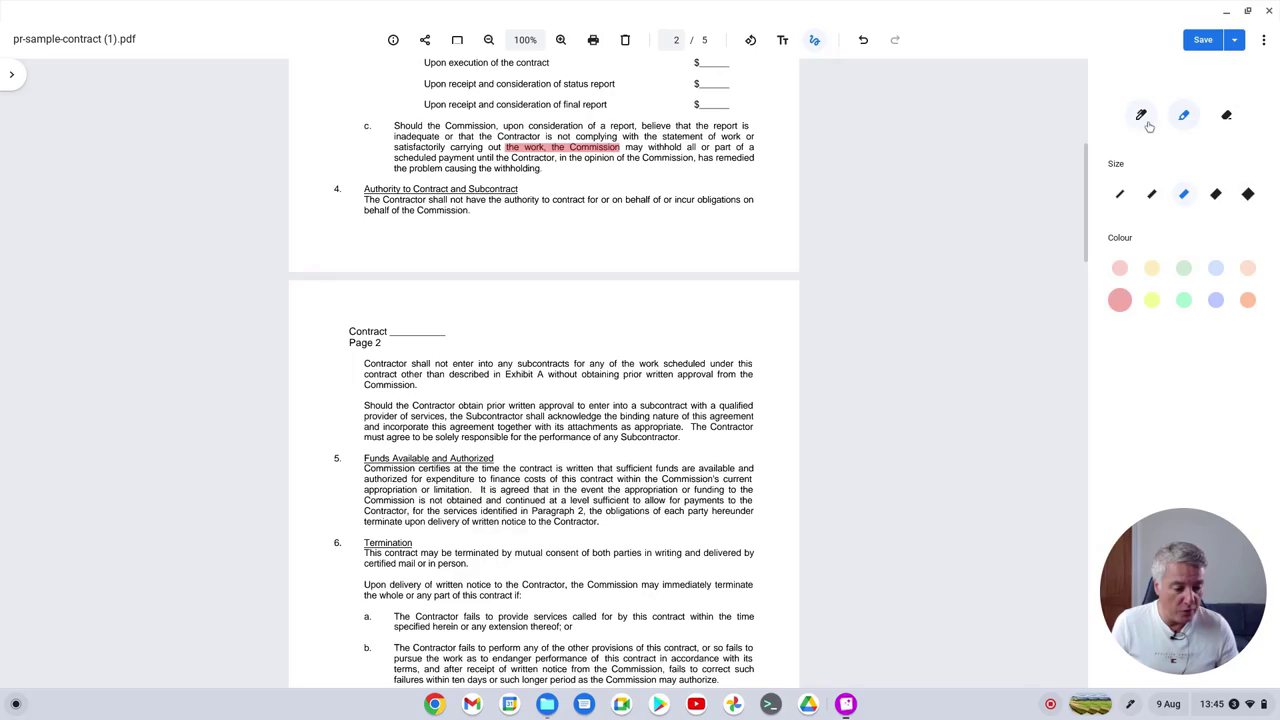
{"action": "left_click", "coordinate": [1145, 120]}
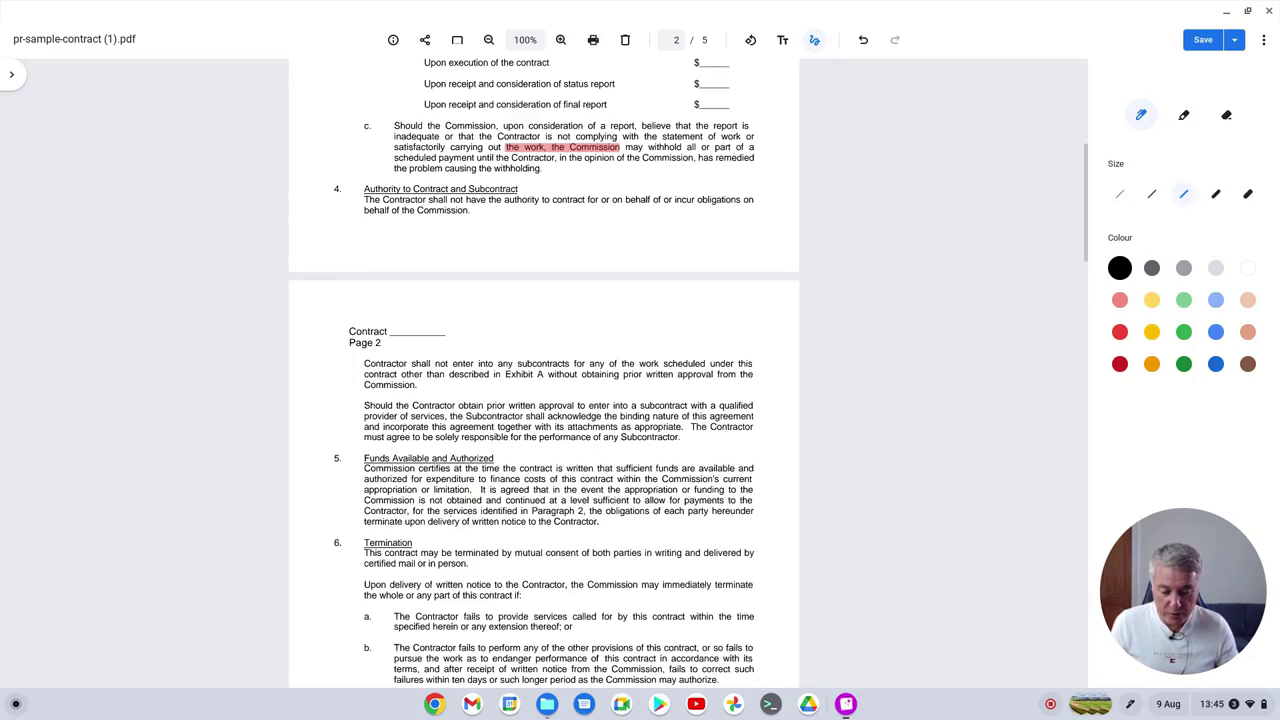
{"action": "scroll", "coordinate": [544, 400], "scroll_direction": "down", "scroll_amount": 12}
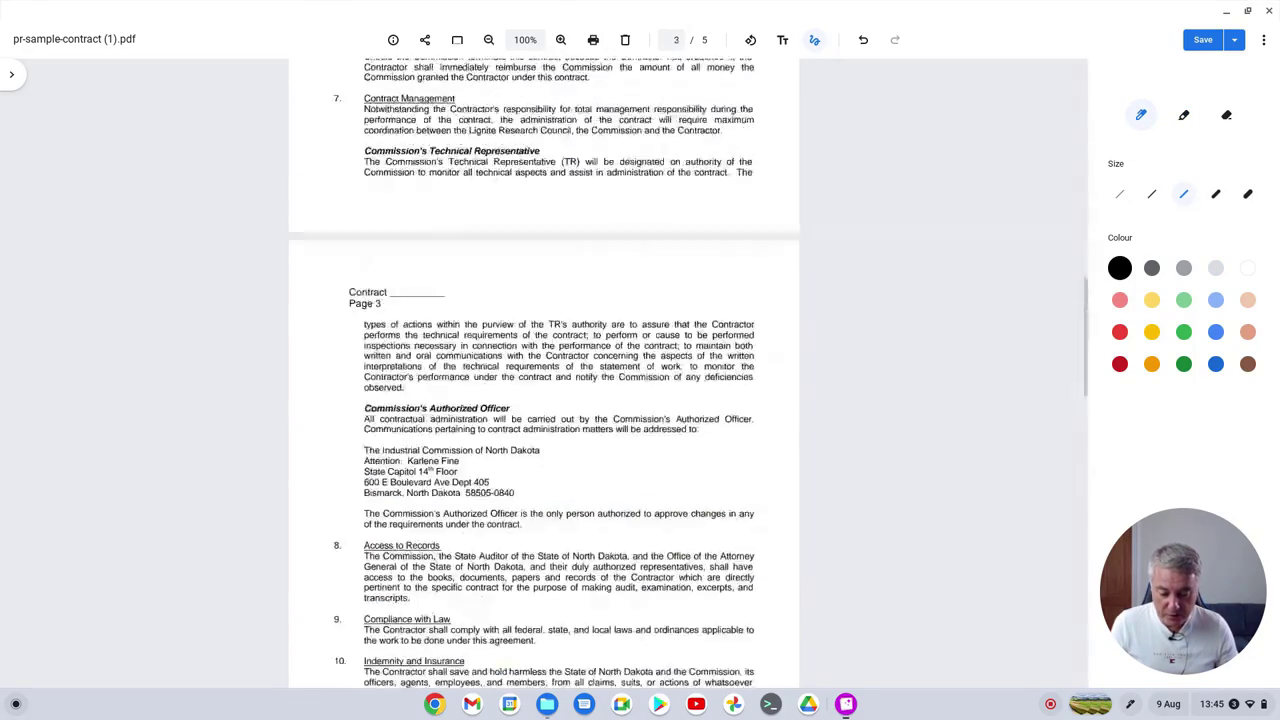
{"action": "scroll", "coordinate": [705, 380], "scroll_direction": "down", "scroll_amount": 5}
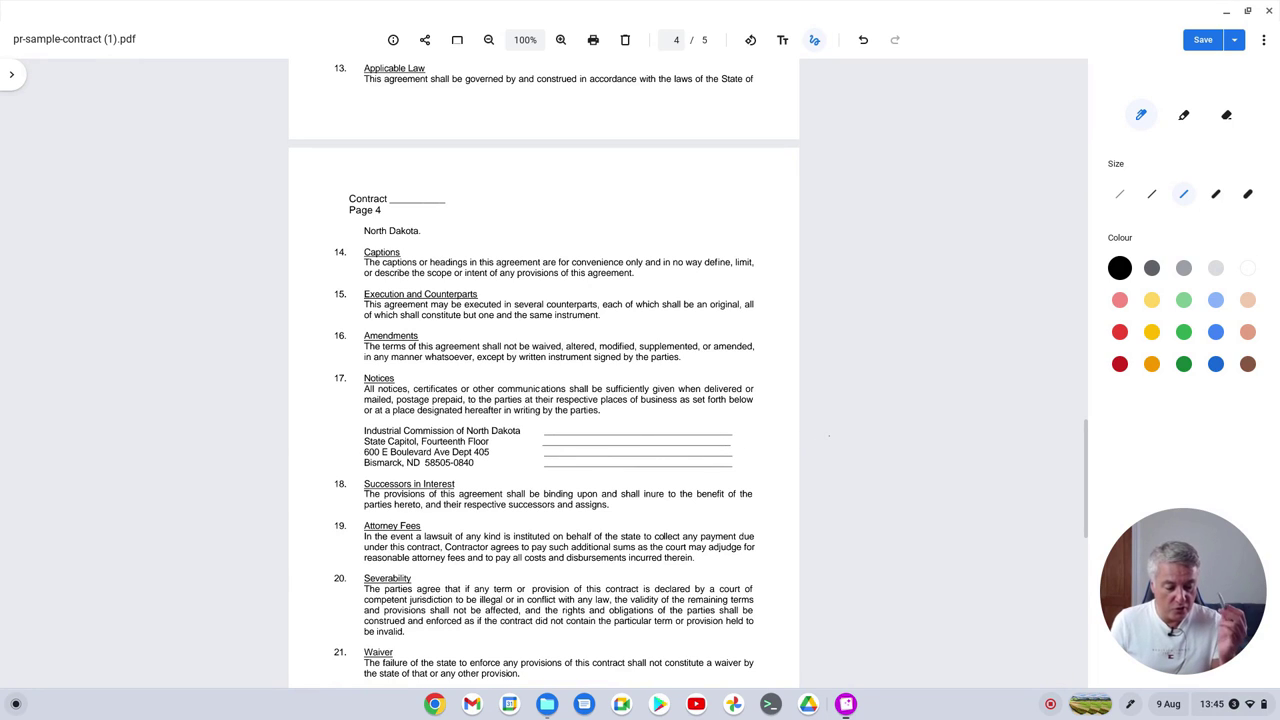
{"action": "left_click_drag", "start_coordinate": [562, 437], "coordinate": [561, 471]}
{"action": "mouse_move", "coordinate": [558, 432]}
{"action": "left_mouse_down"}
{"action": "mouse_move", "coordinate": [590, 450]}
{"action": "mouse_move", "coordinate": [566, 470]}
{"action": "mouse_move", "coordinate": [637, 462]}
{"action": "mouse_move", "coordinate": [632, 440]}
{"action": "mouse_move", "coordinate": [668, 460]}
{"action": "mouse_move", "coordinate": [688, 410]}
{"action": "left_mouse_up"}
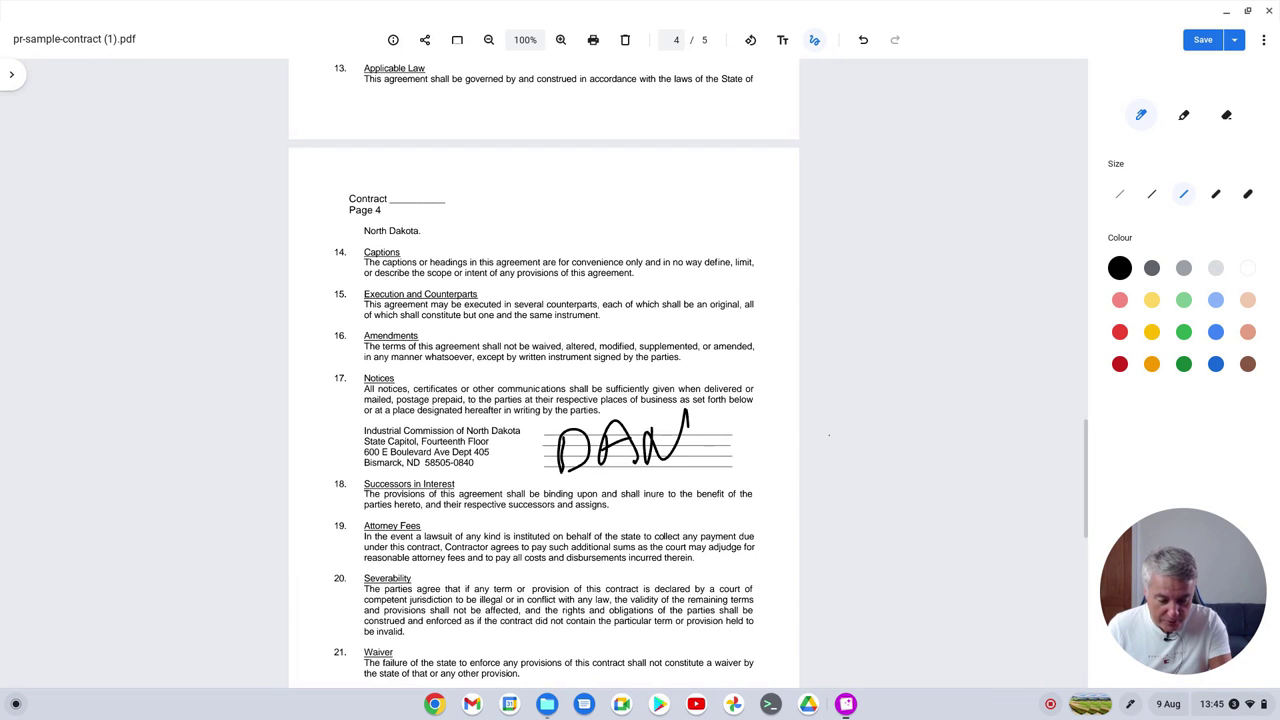
{"action": "left_click_drag", "start_coordinate": [594, 476], "coordinate": [735, 461]}
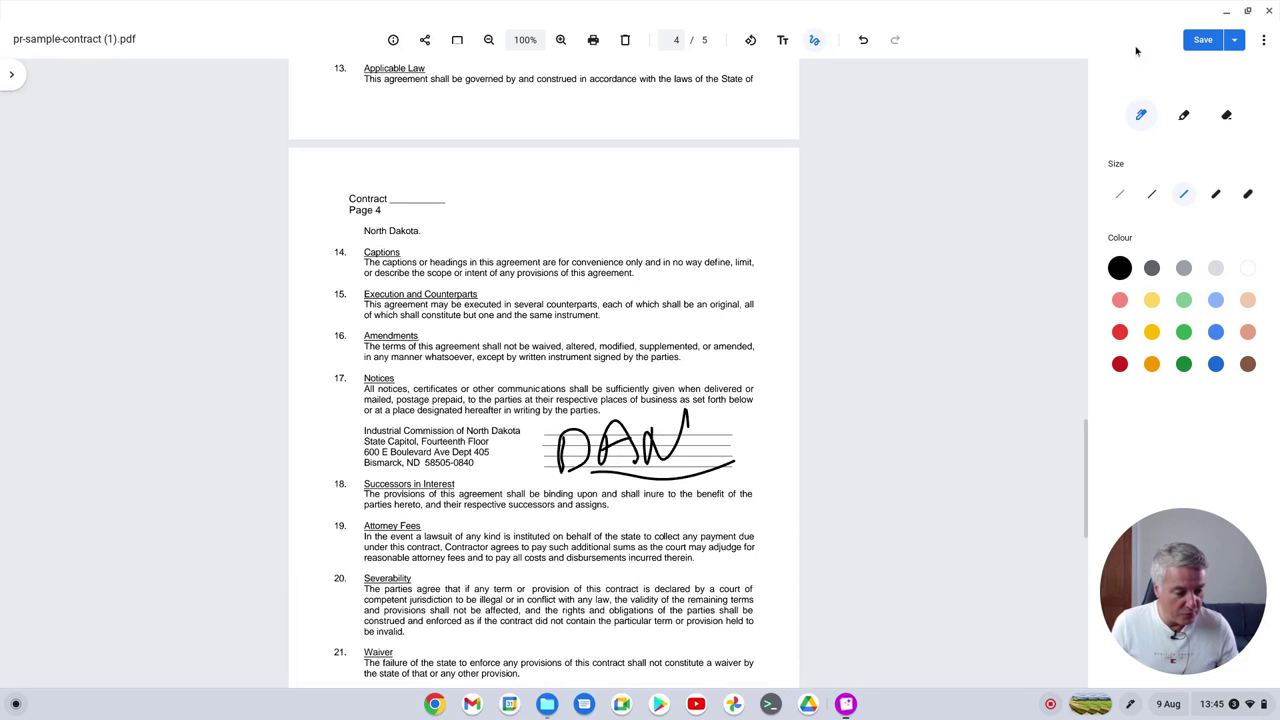
- Highlight 'waived, altered, modified' in clause 16 in light green
{"action": "left_click", "coordinate": [1184, 115]}
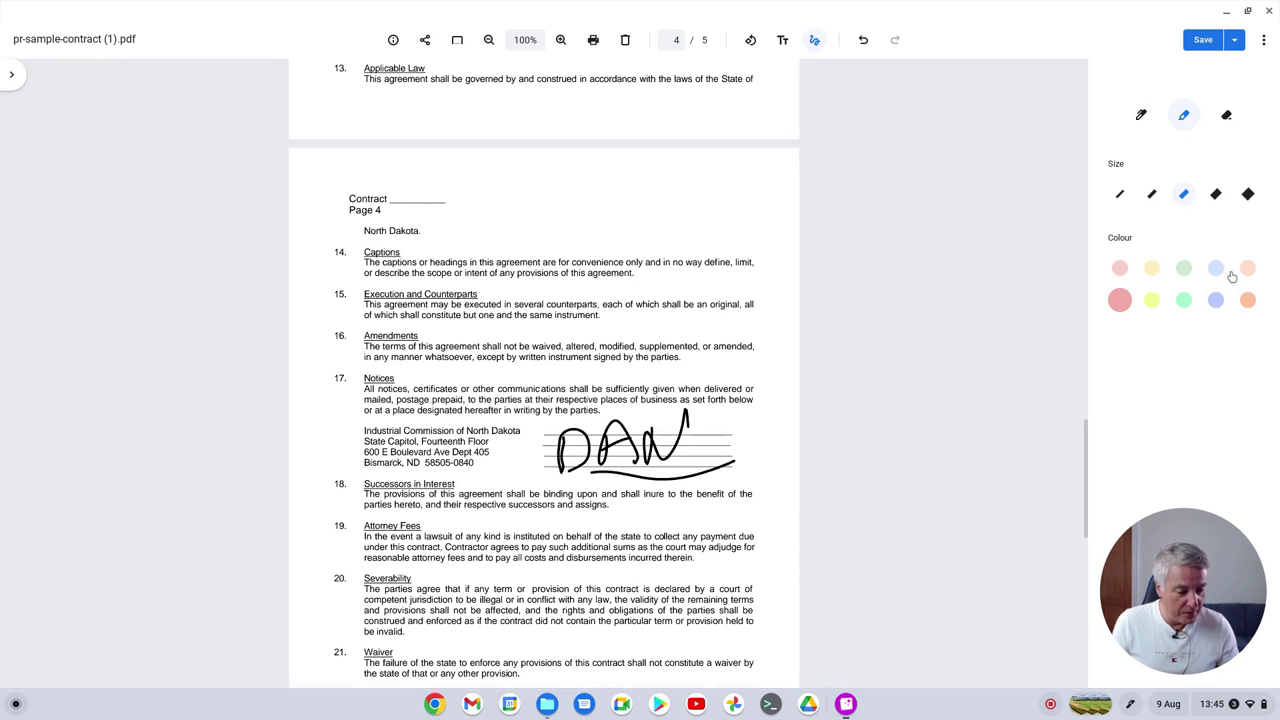
{"action": "left_click", "coordinate": [1184, 268]}
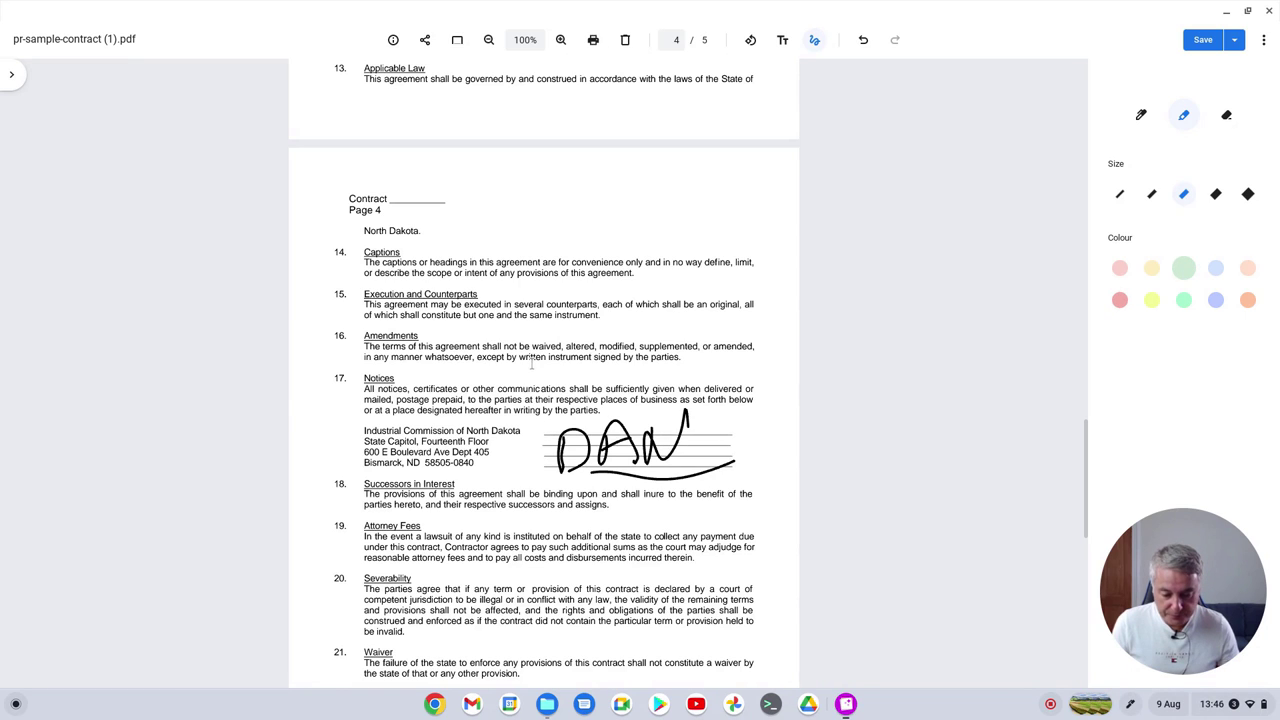
{"action": "left_click_drag", "start_coordinate": [532, 349], "coordinate": [659, 346]}
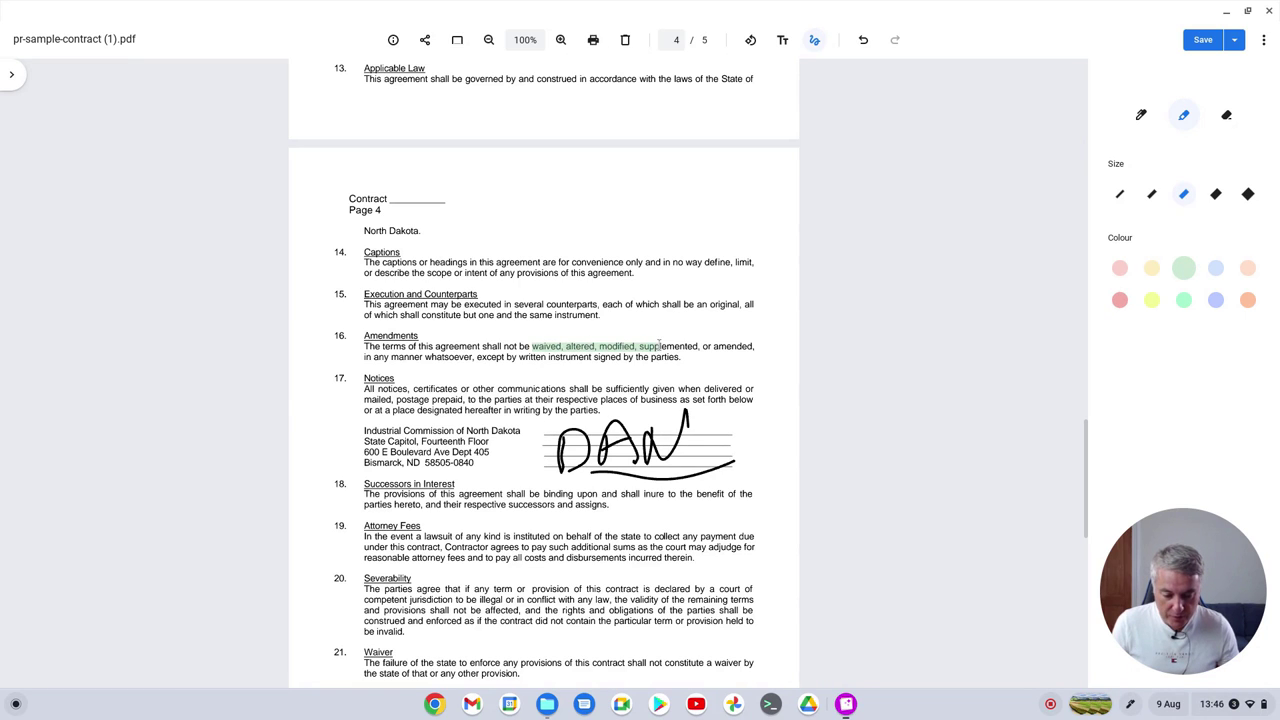
- Use Save as to save the annotated copy under the name 'editstocontract'
{"action": "left_click", "coordinate": [1234, 40]}
{"action": "left_click", "coordinate": [1198, 68]}
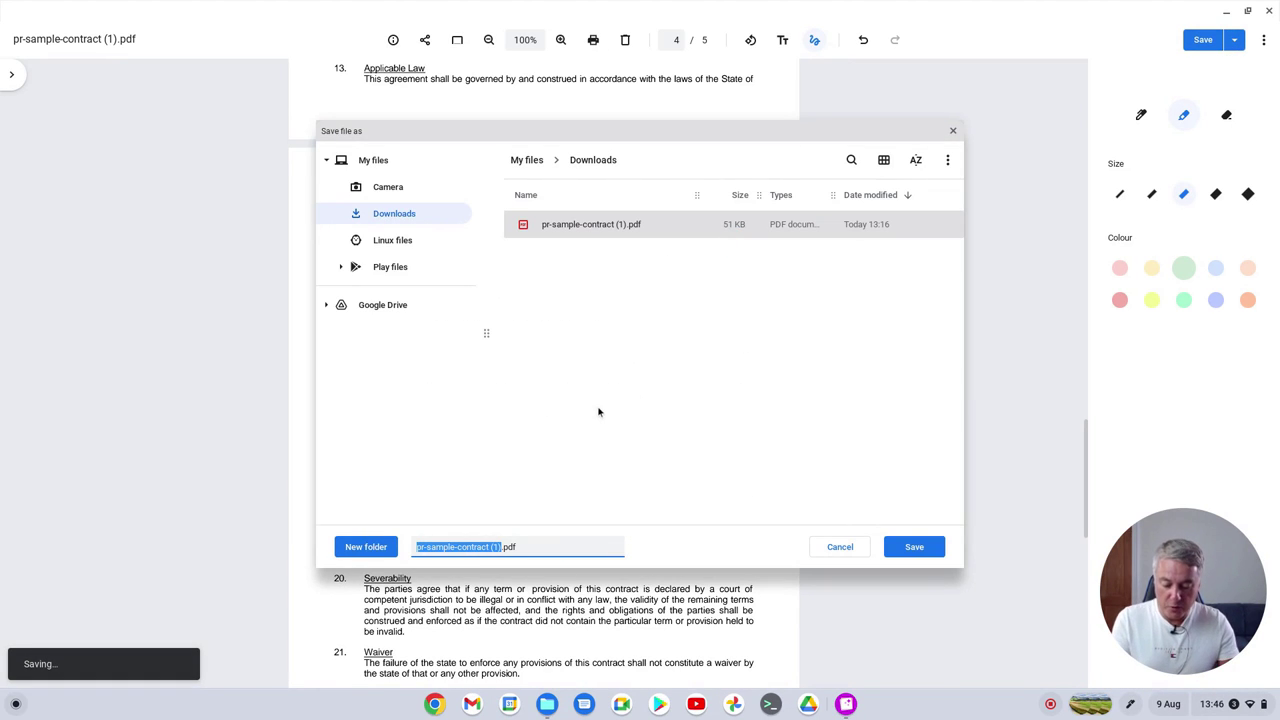
{"action": "type", "text": "edit"}
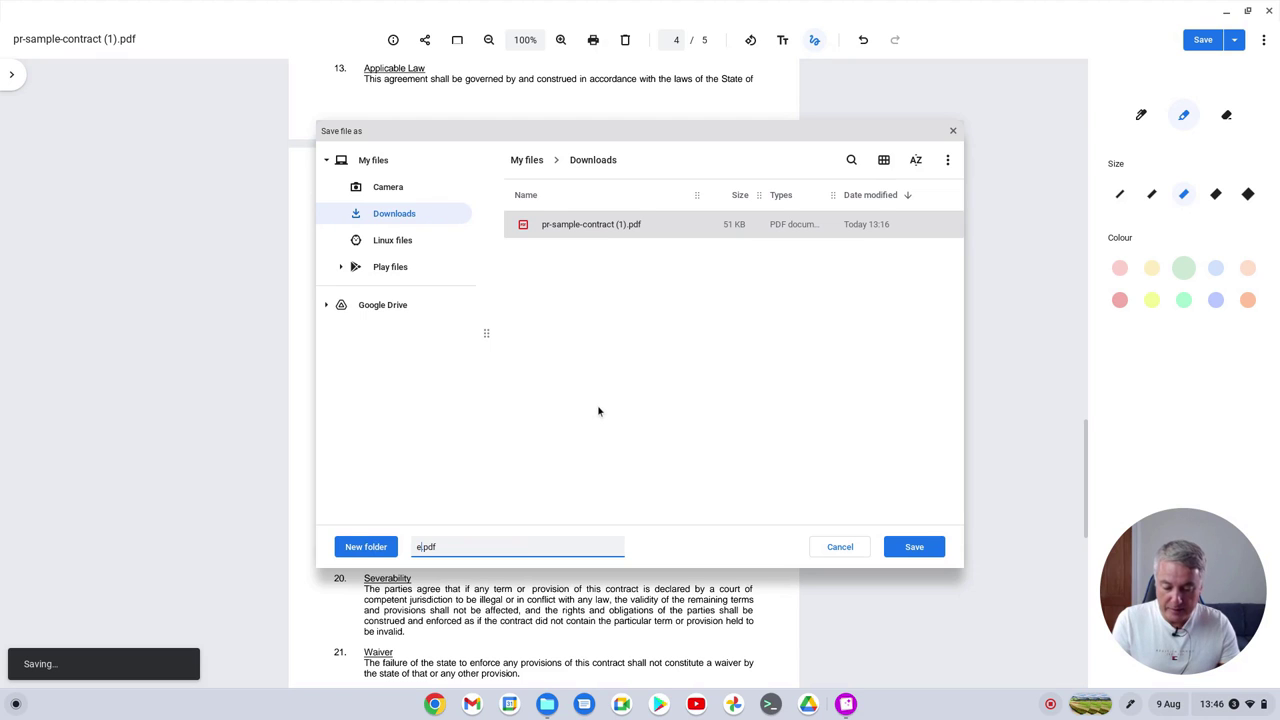
{"action": "type", "text": "stocontract"}
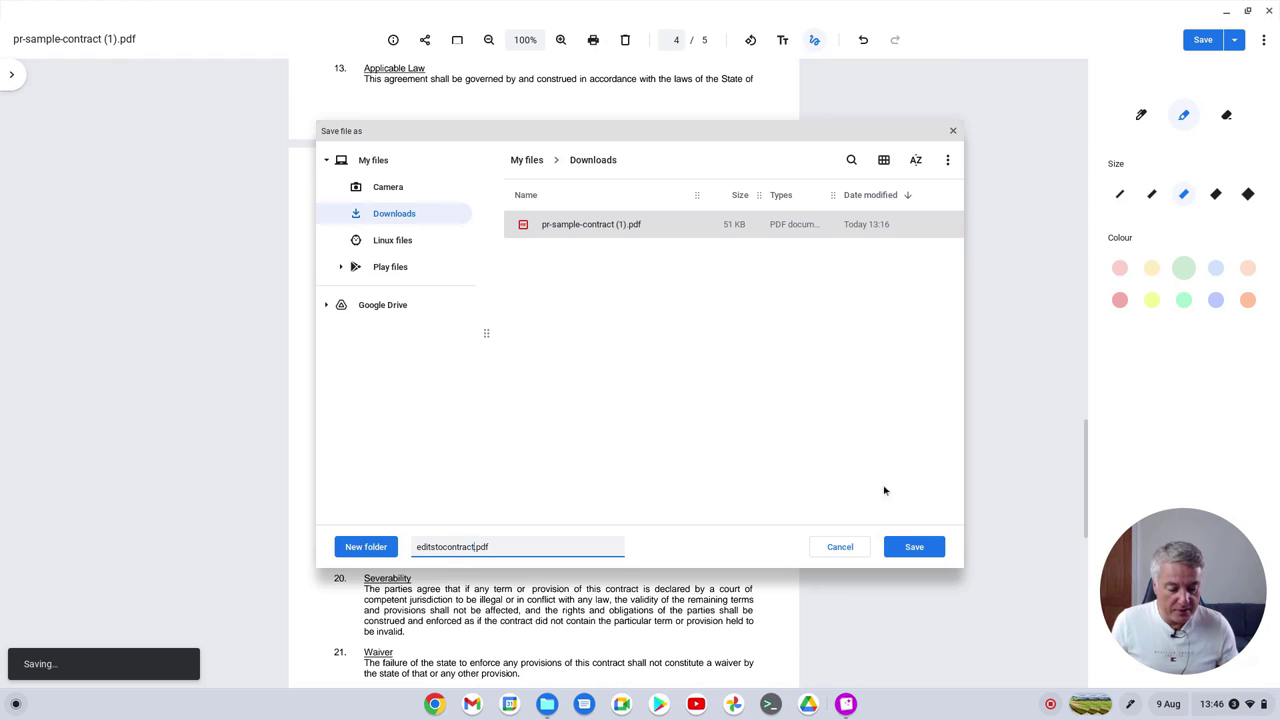
{"action": "left_click", "coordinate": [910, 545]}
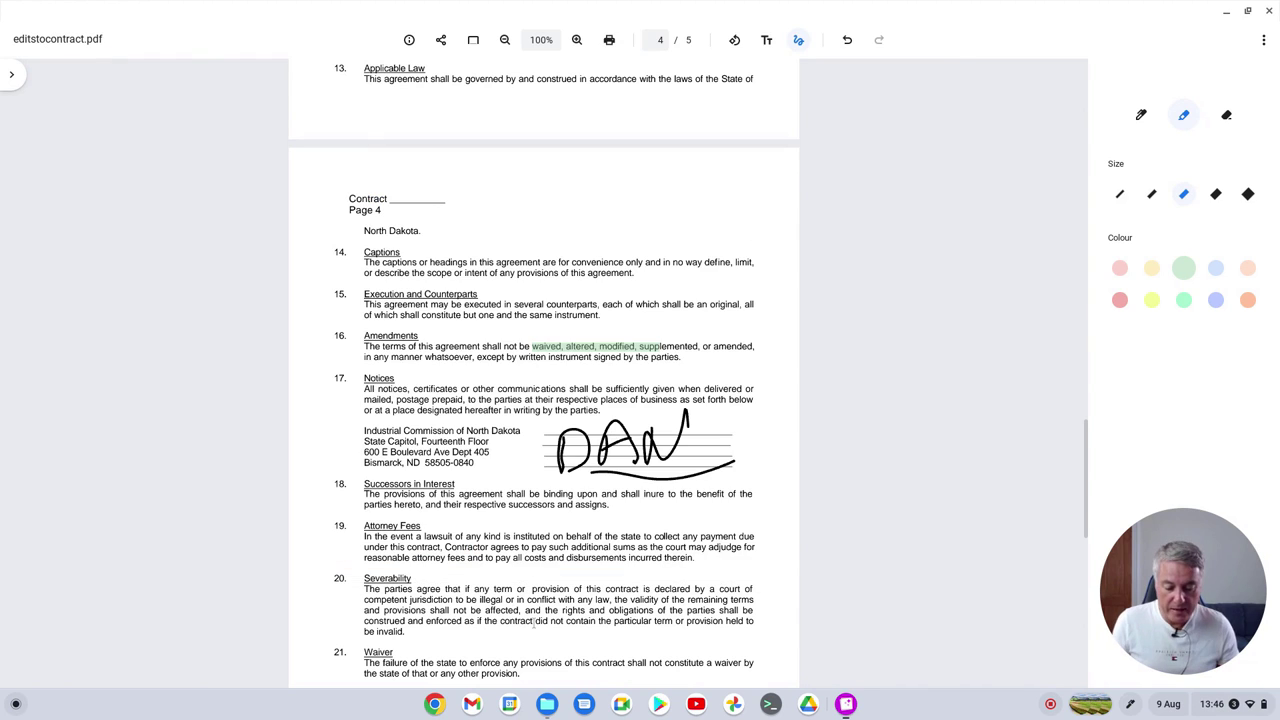
- Reopen editstocontract.pdf from Downloads and scroll to page 4 to verify the annotations
{"action": "left_click", "coordinate": [545, 704]}
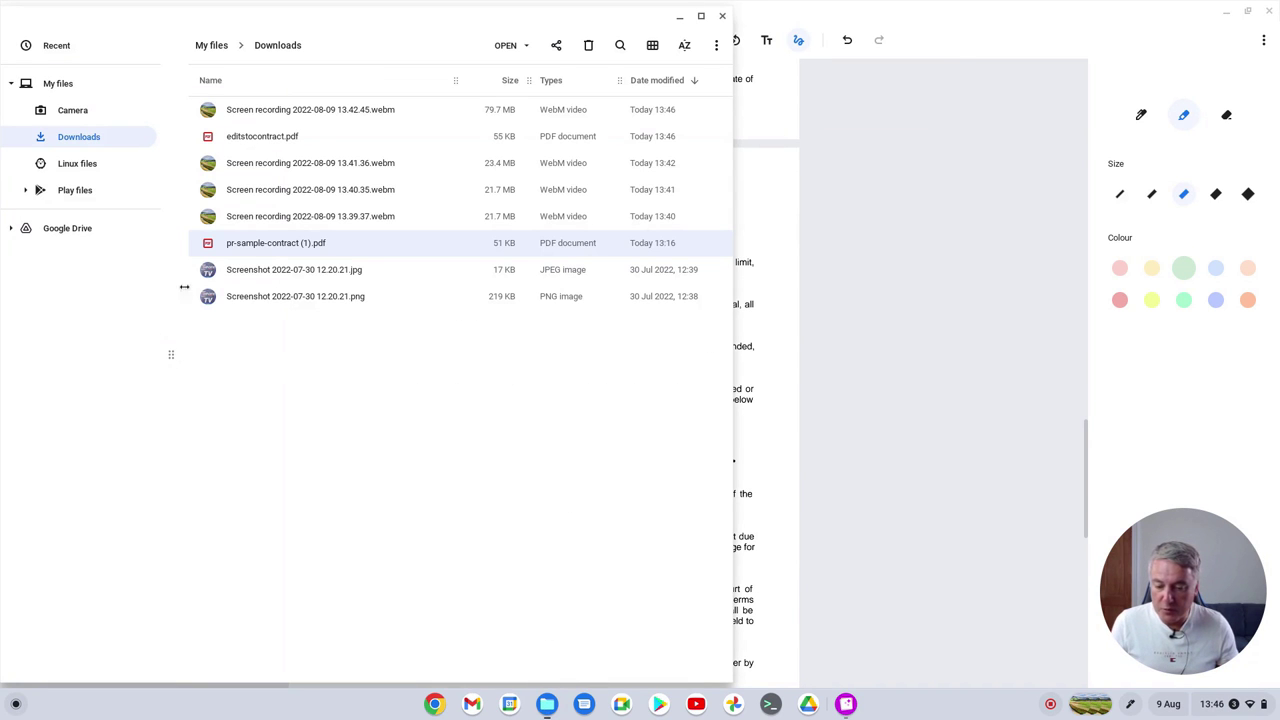
{"action": "left_click", "coordinate": [257, 141]}
{"action": "double_click", "coordinate": [257, 141]}
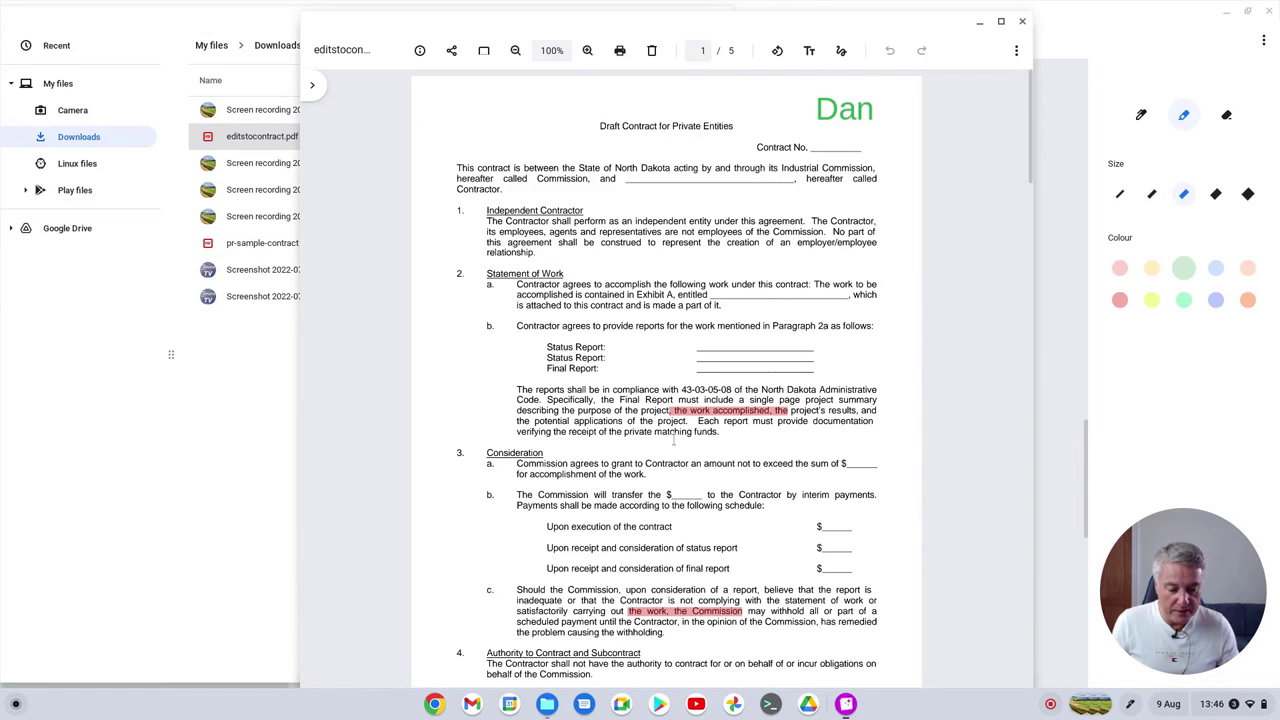
{"action": "scroll", "coordinate": [722, 557], "scroll_direction": "down", "scroll_amount": 10}
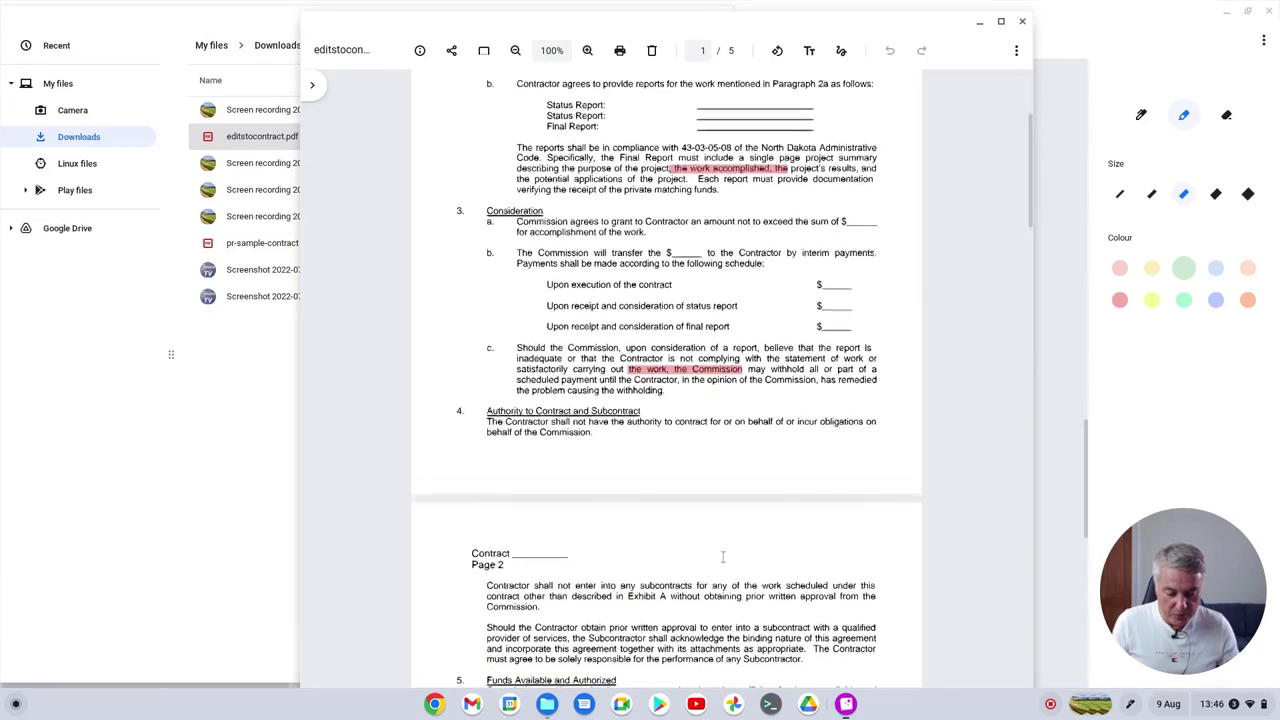
{"action": "scroll", "coordinate": [722, 557], "scroll_direction": "down", "scroll_amount": 10}
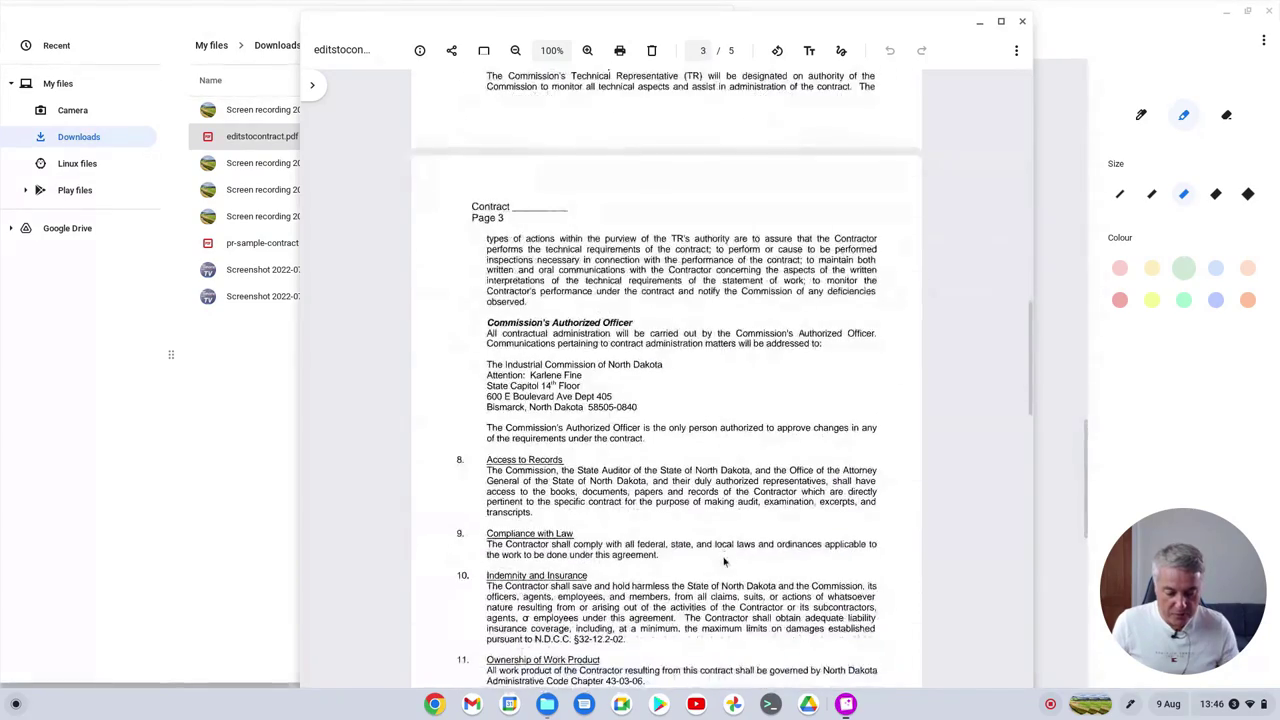
{"action": "scroll", "coordinate": [725, 562], "scroll_direction": "down", "scroll_amount": 5}
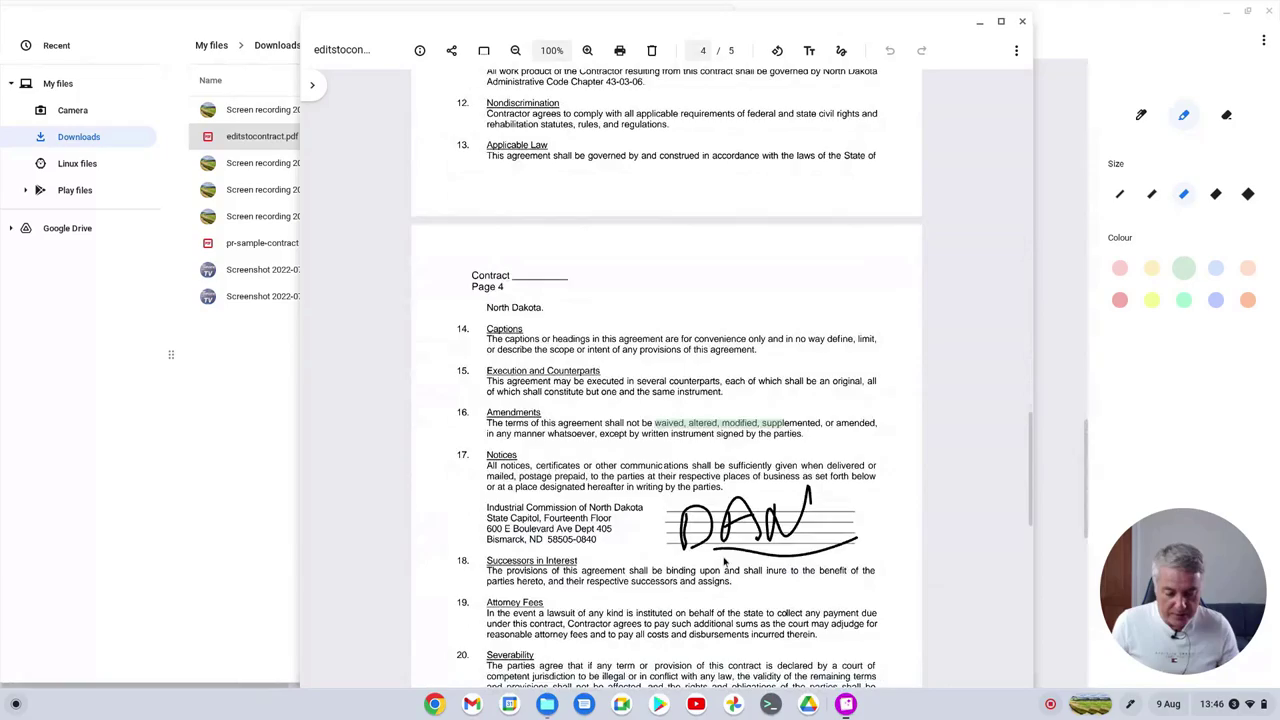